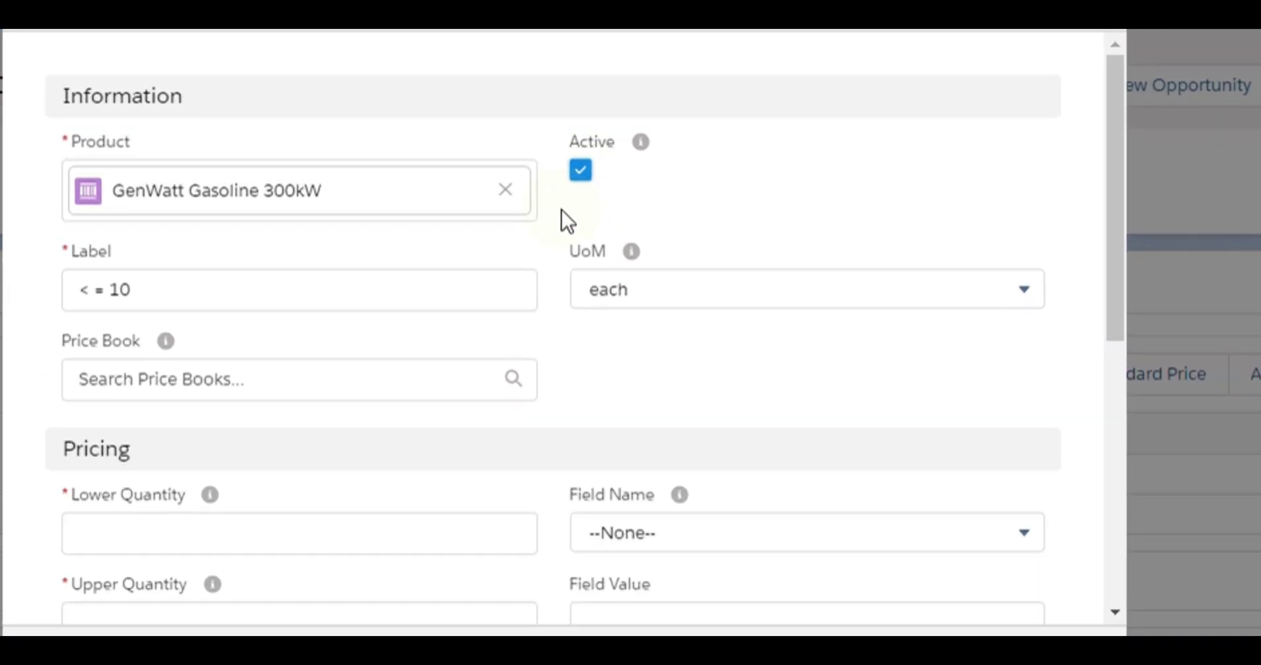
- Set the new volume pricing's unit of measure to group and its price book to Standard Price Book
{"action": "left_click", "coordinate": [621, 290]}
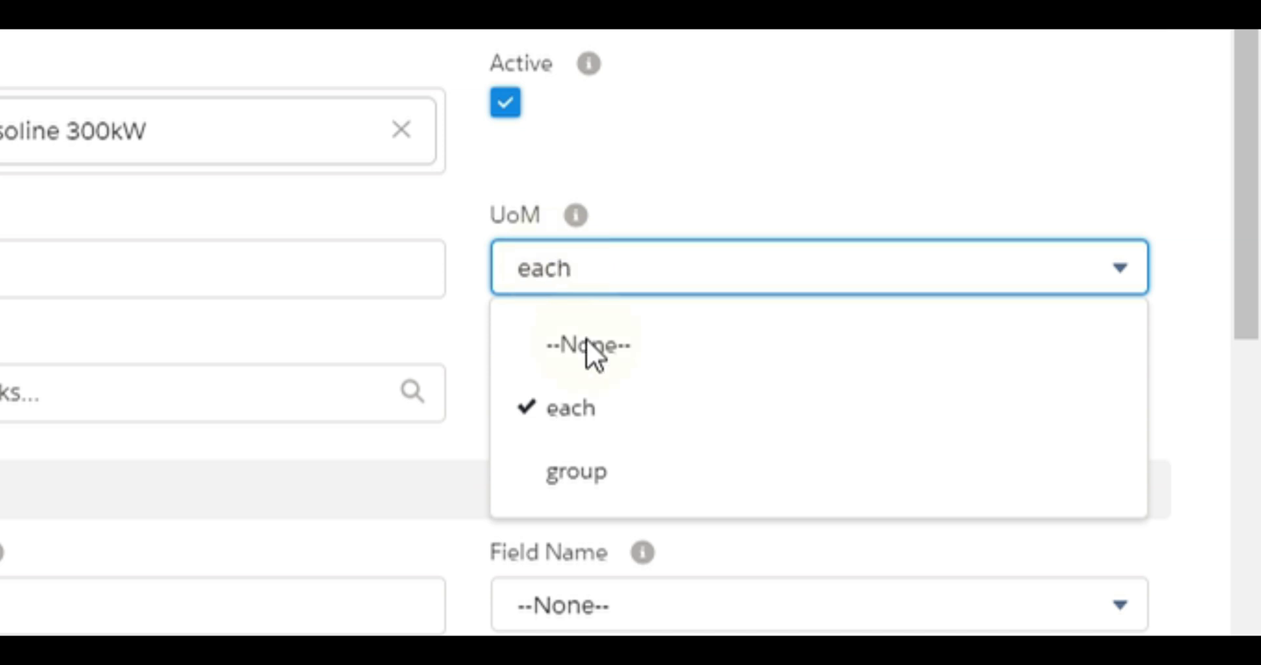
{"action": "left_click", "coordinate": [578, 473]}
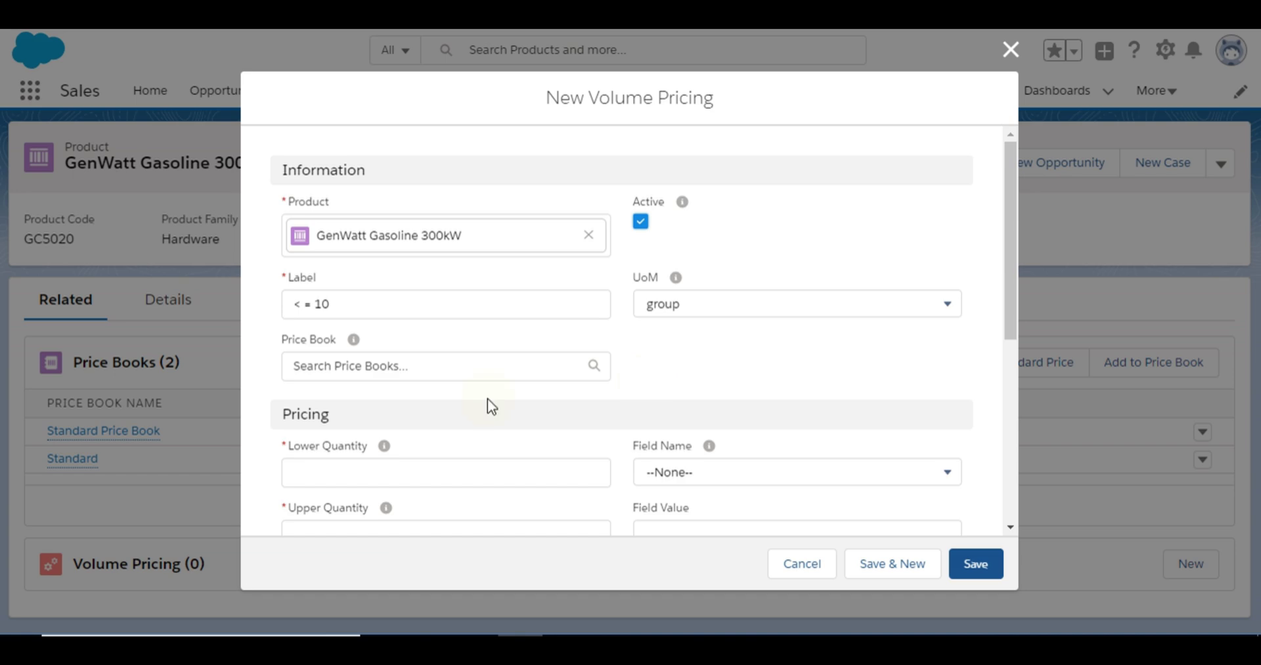
{"action": "left_click", "coordinate": [443, 369]}
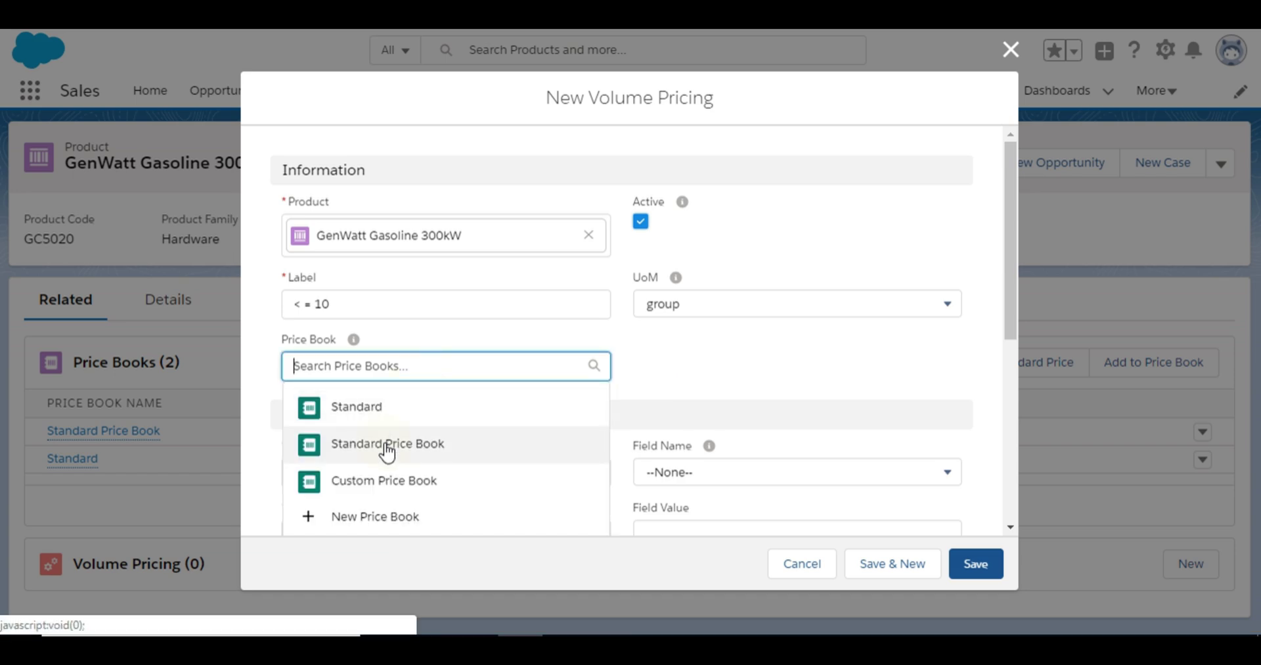
{"action": "left_click", "coordinate": [391, 442]}
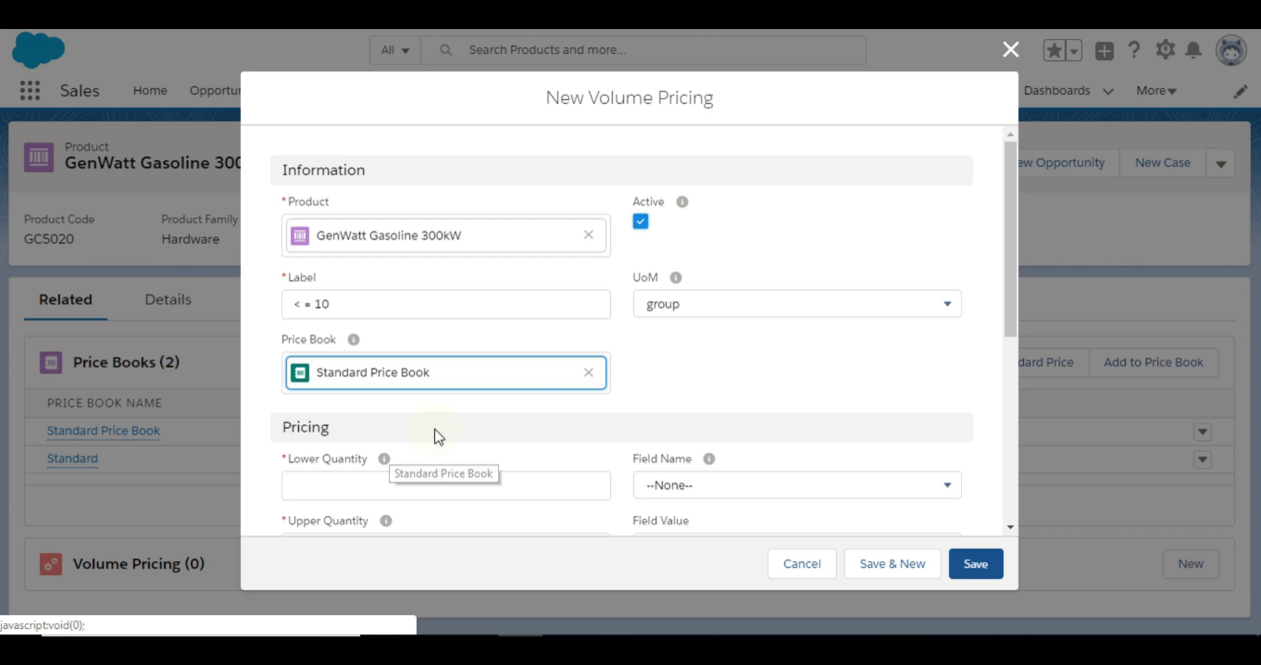
- Define the volume pricing's quantity range with lower quantity 1 and upper quantity 10
{"action": "scroll", "coordinate": [478, 366], "scroll_direction": "down", "scroll_amount": 3}
{"action": "left_click", "coordinate": [407, 293]}
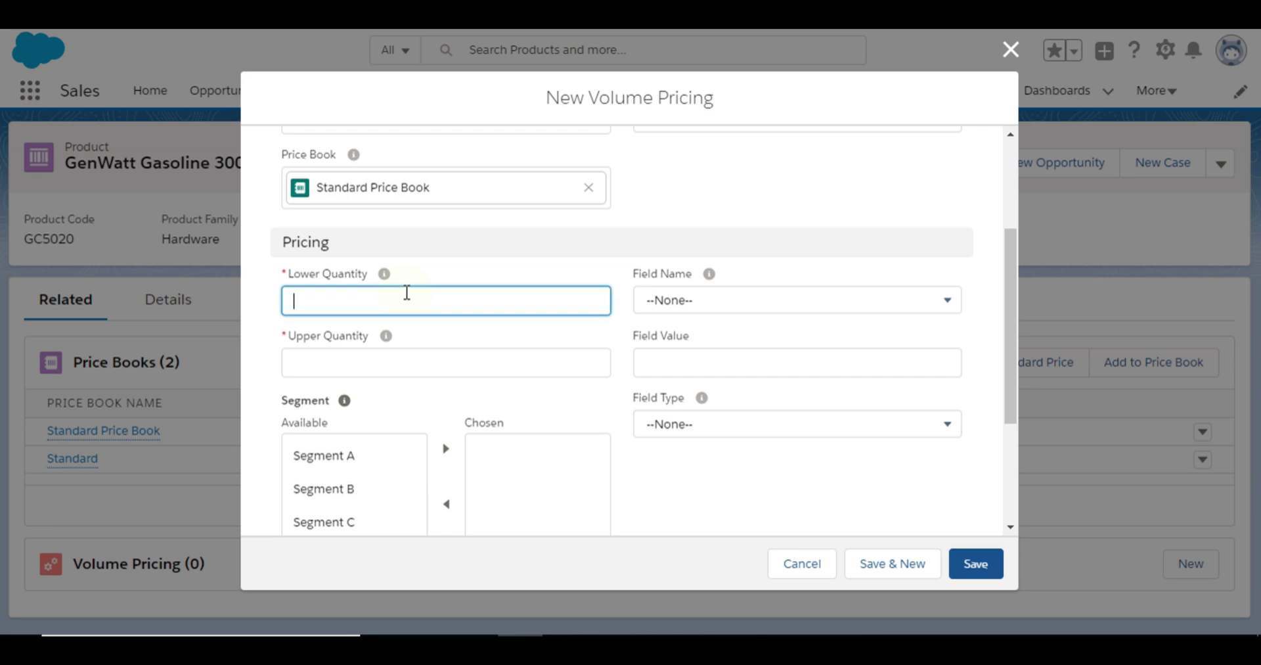
{"action": "type", "text": "1"}
{"action": "left_click", "coordinate": [400, 363]}
{"action": "type", "text": "1"}
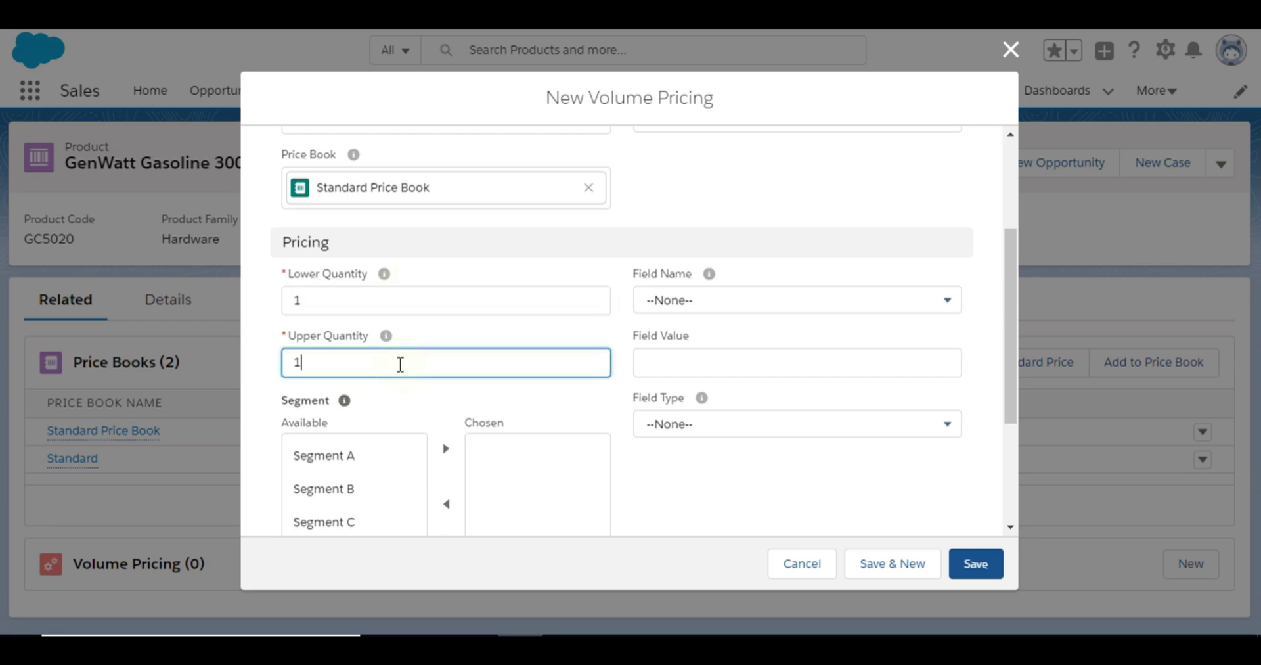
{"action": "type", "text": "0"}
- Set the pricing field to Sale Price with value 200 and type Currency, and save the volume pricing record
{"action": "left_click", "coordinate": [667, 302]}
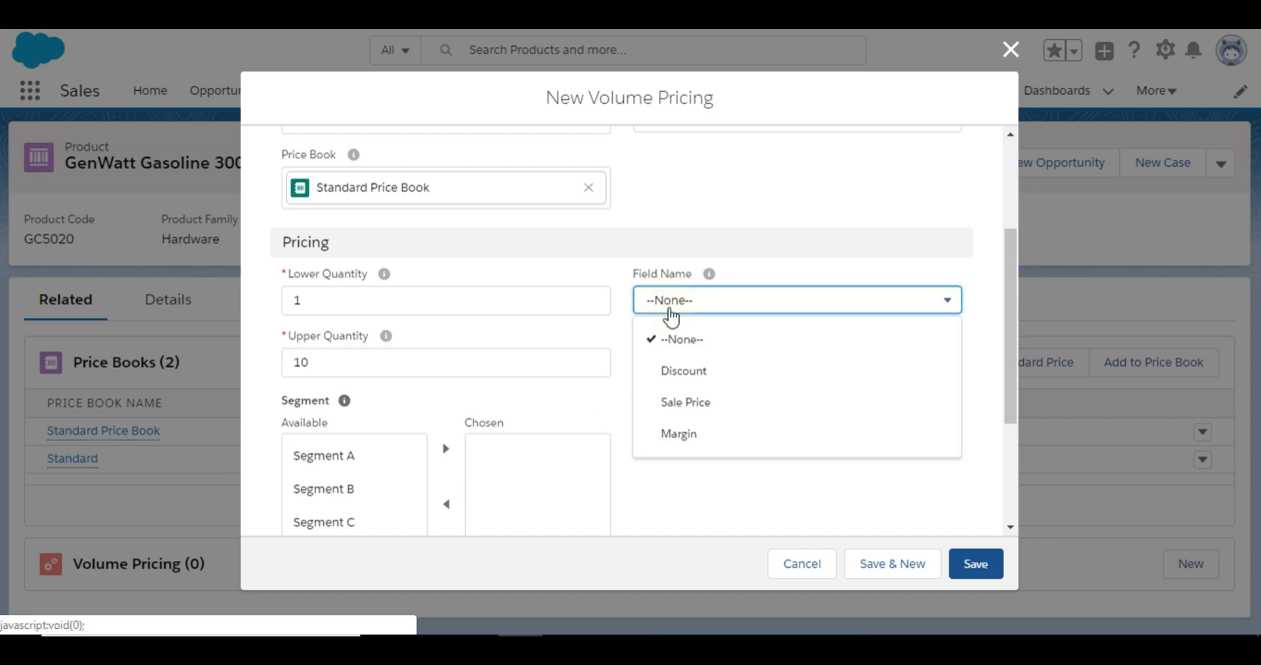
{"action": "left_click", "coordinate": [686, 411]}
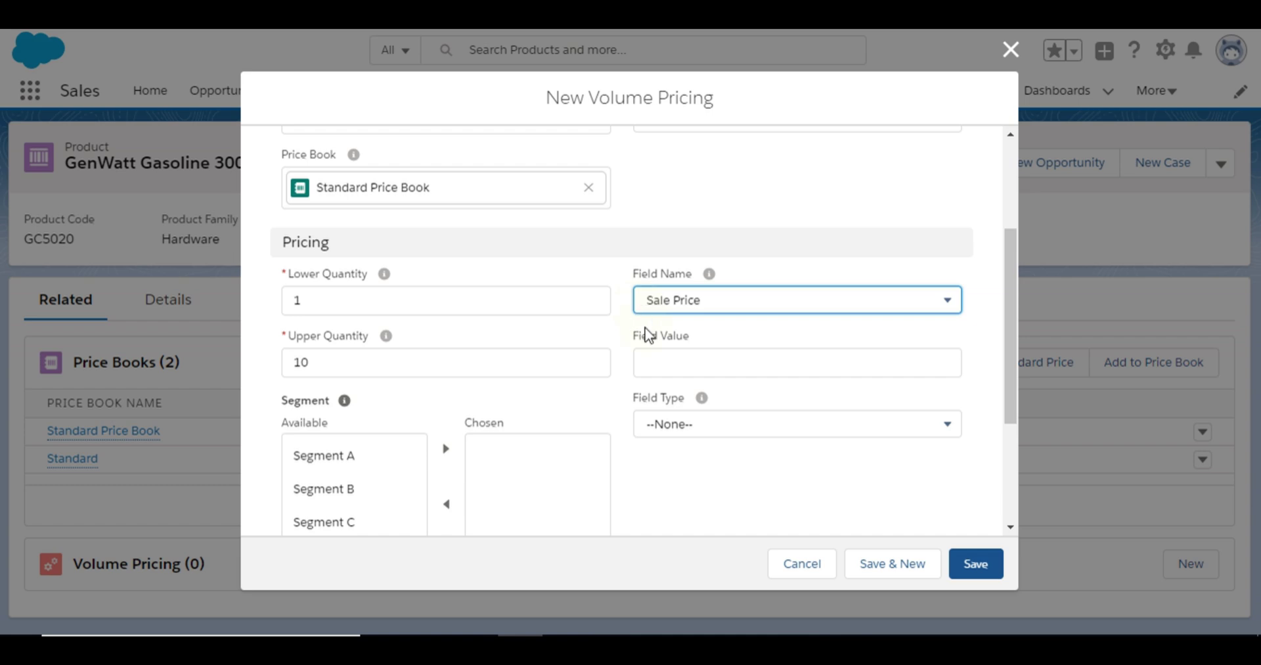
{"action": "left_click", "coordinate": [666, 365]}
{"action": "type", "text": "200"}
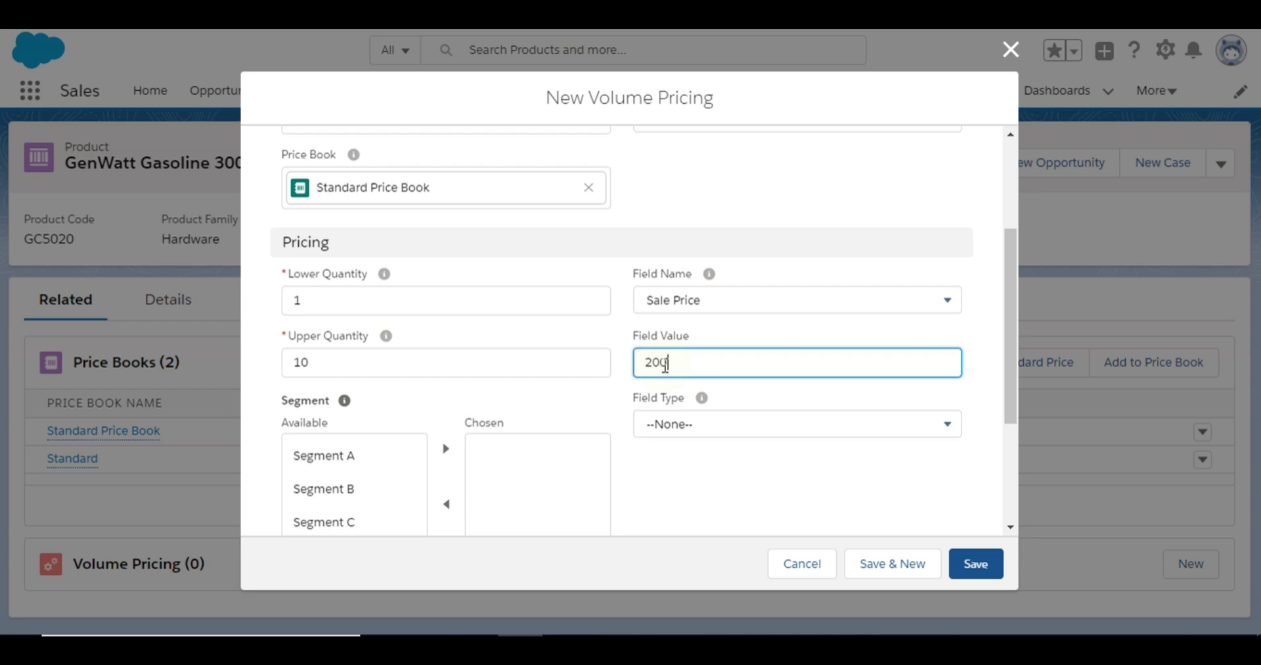
{"action": "left_click", "coordinate": [674, 427]}
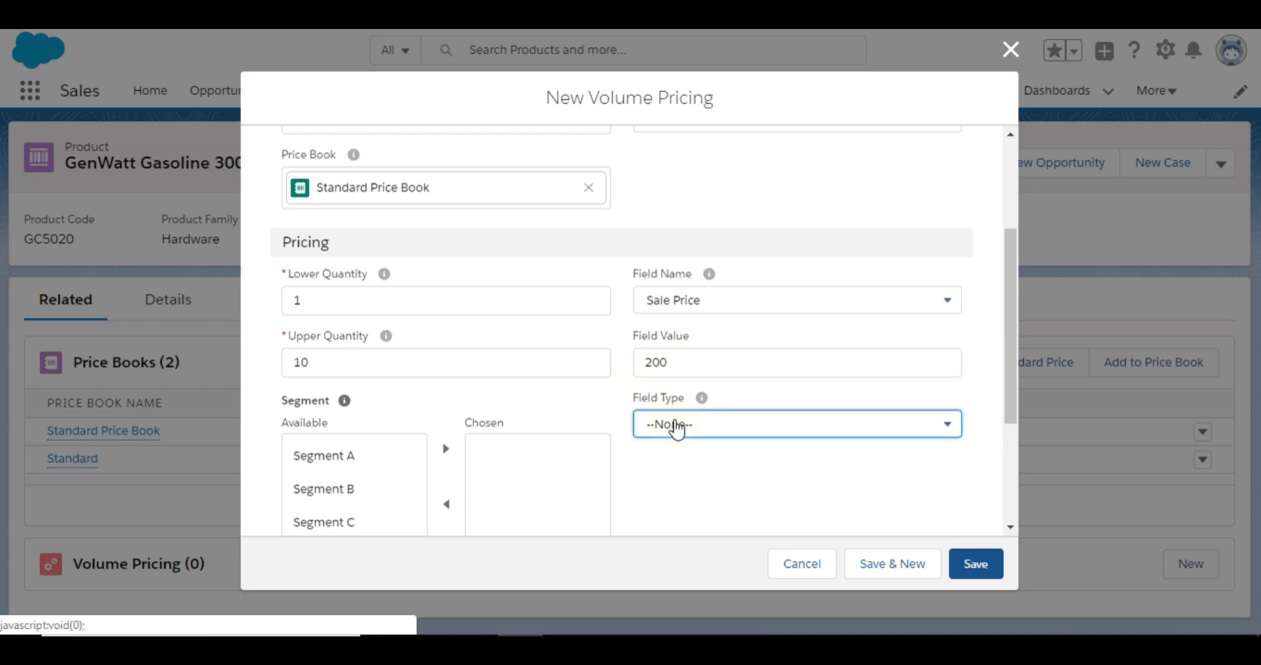
{"action": "left_click", "coordinate": [677, 446]}
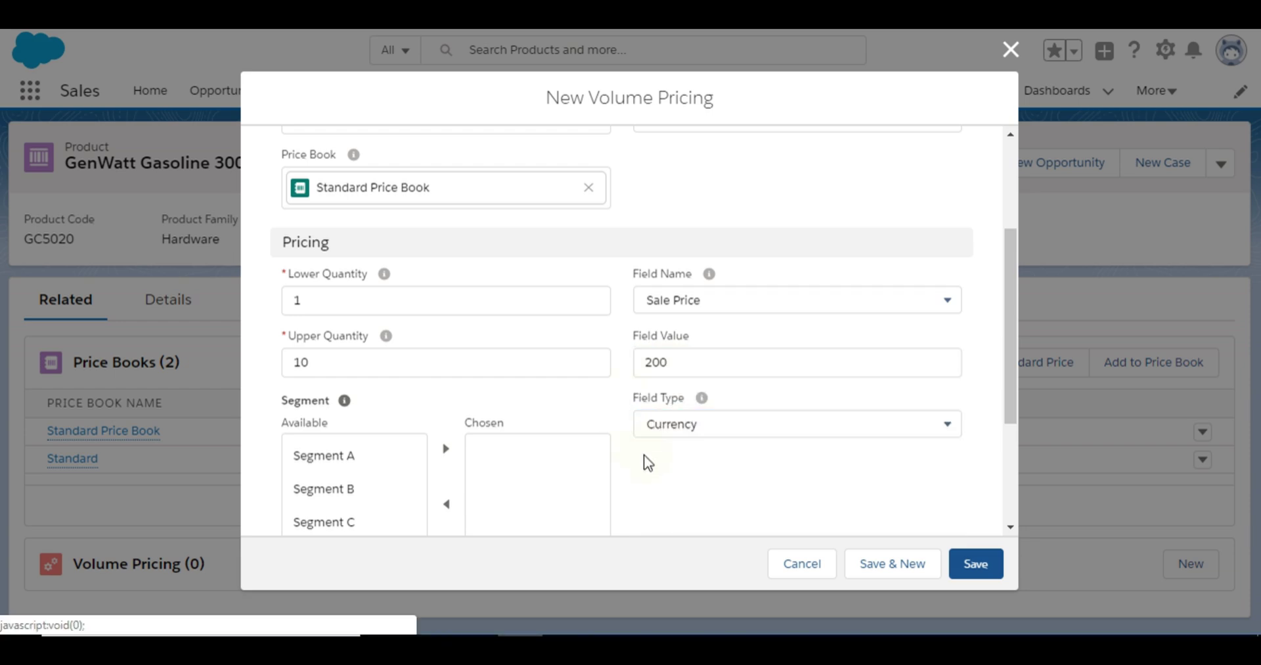
{"action": "scroll", "coordinate": [648, 473], "scroll_direction": "down", "scroll_amount": 1}
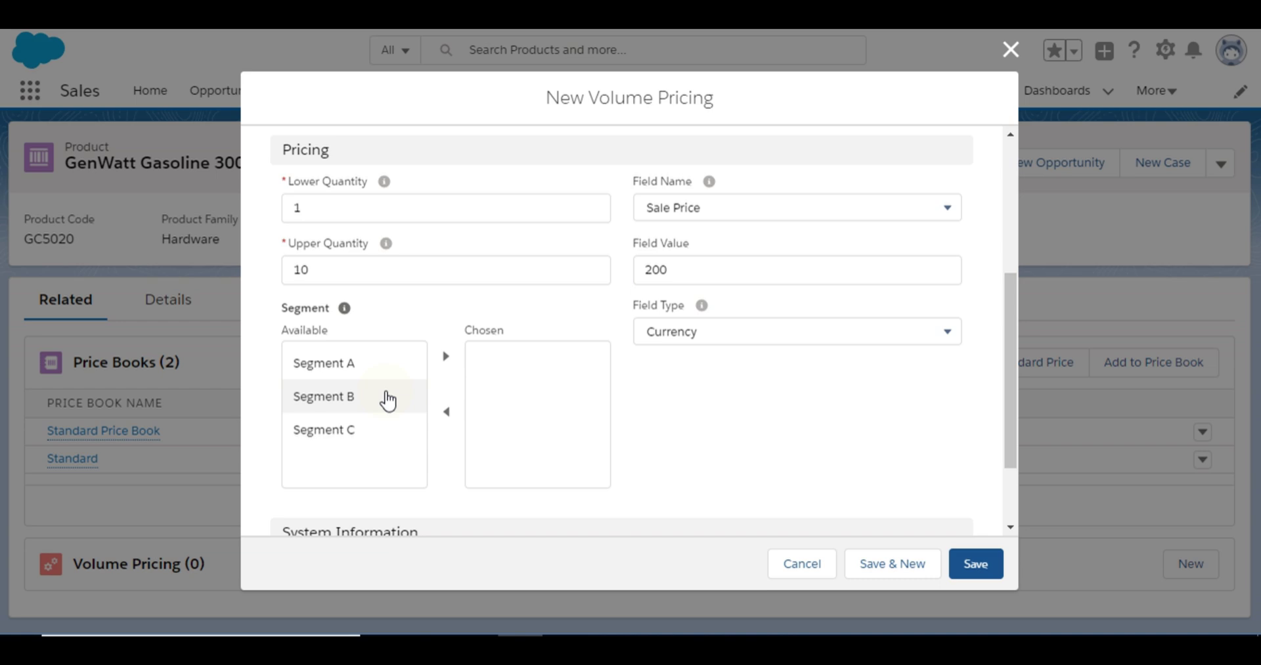
{"action": "scroll", "coordinate": [650, 425], "scroll_direction": "down", "scroll_amount": 2}
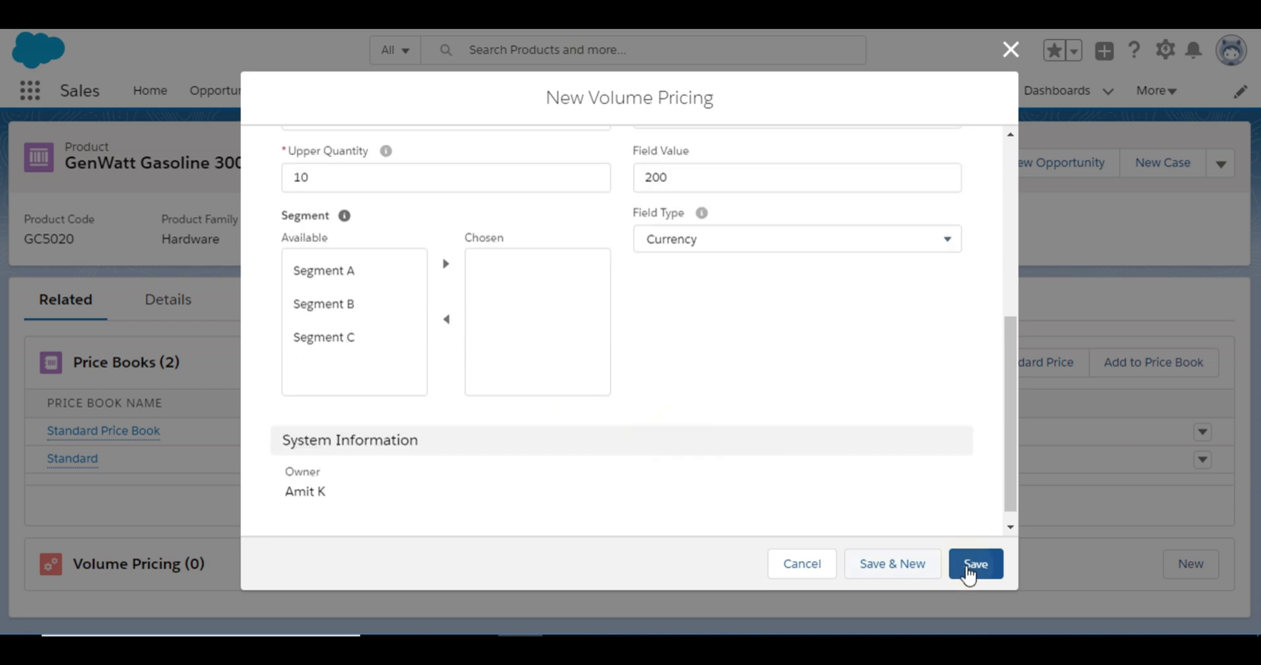
{"action": "left_click", "coordinate": [886, 571]}
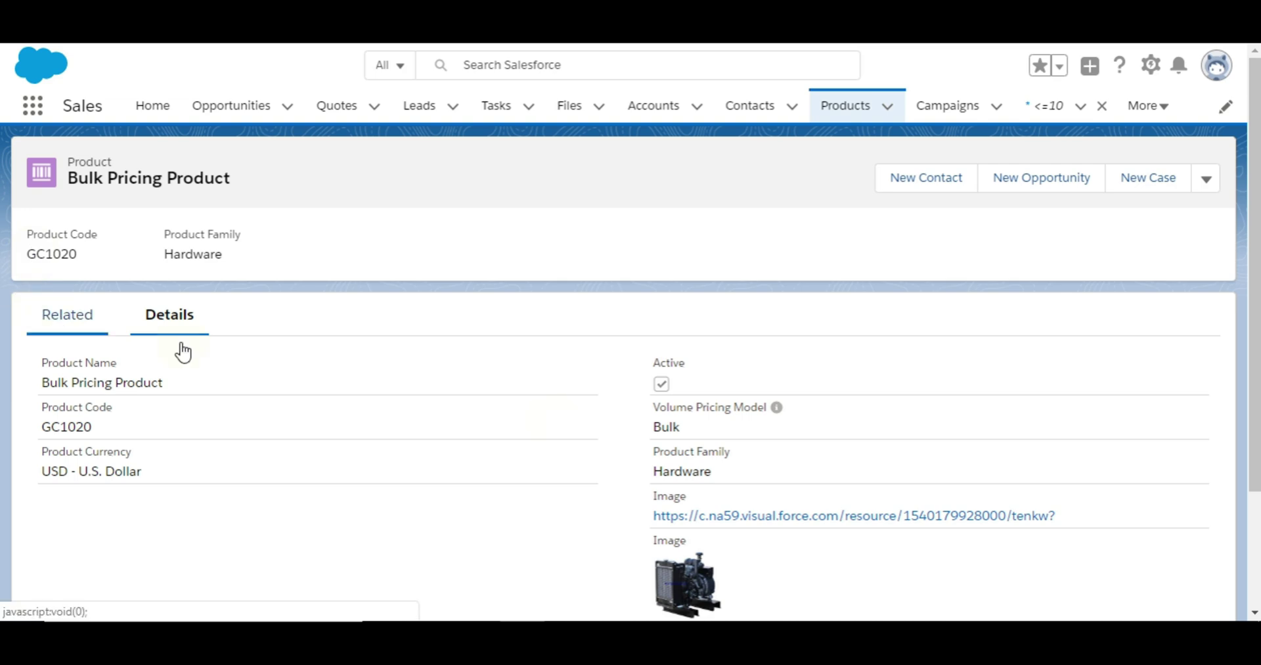
- Open the full list of volume pricing records related to the Bulk Pricing Product
{"action": "left_click", "coordinate": [49, 320]}
{"action": "scroll", "coordinate": [618, 539], "scroll_direction": "down", "scroll_amount": 4}
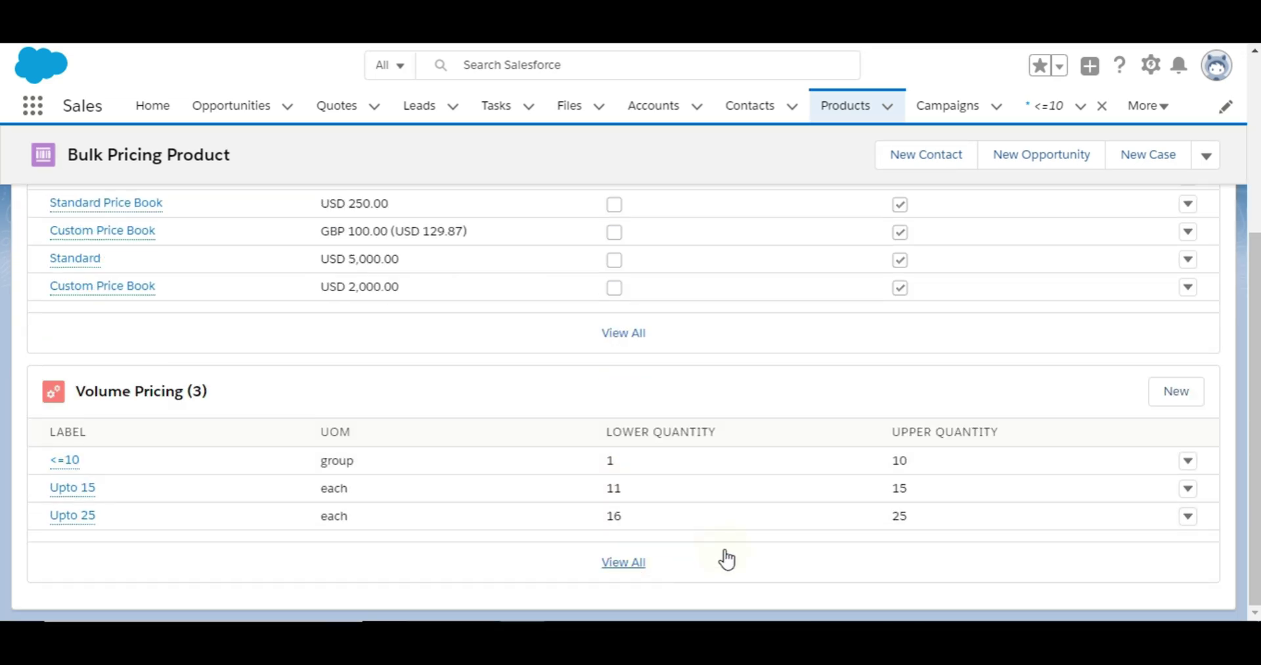
{"action": "left_click", "coordinate": [623, 561]}
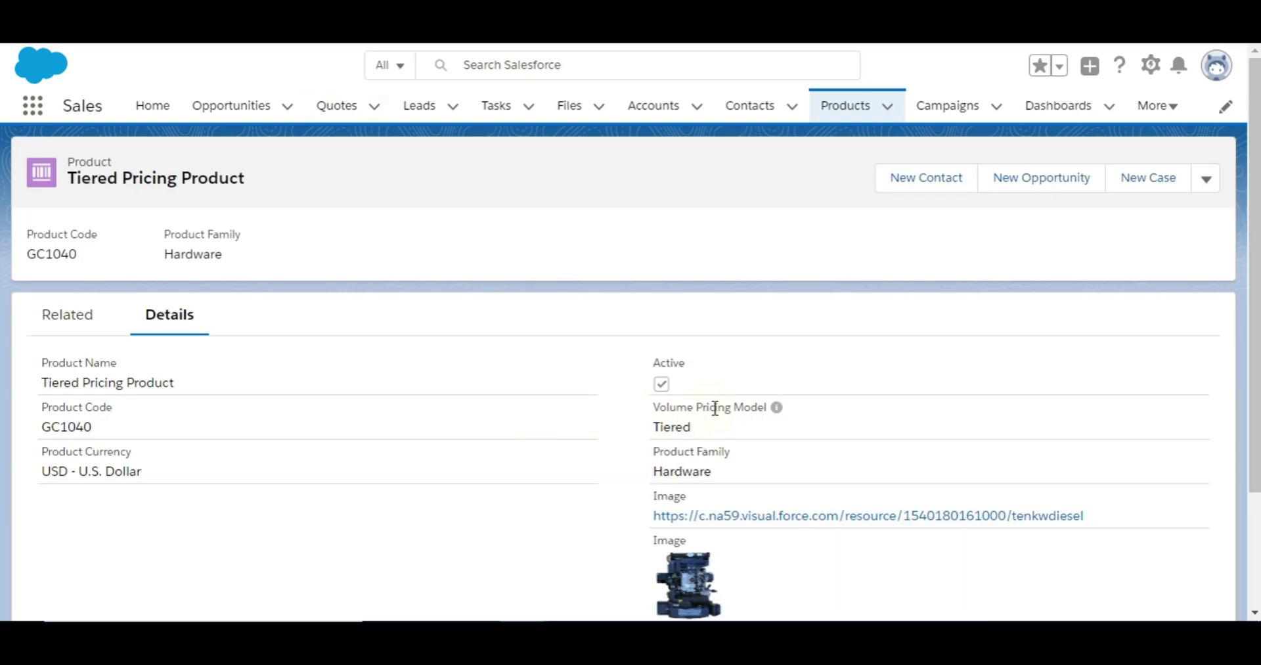
- Open the full list of volume pricing records related to the Tiered Pricing Product
{"action": "left_click", "coordinate": [62, 322]}
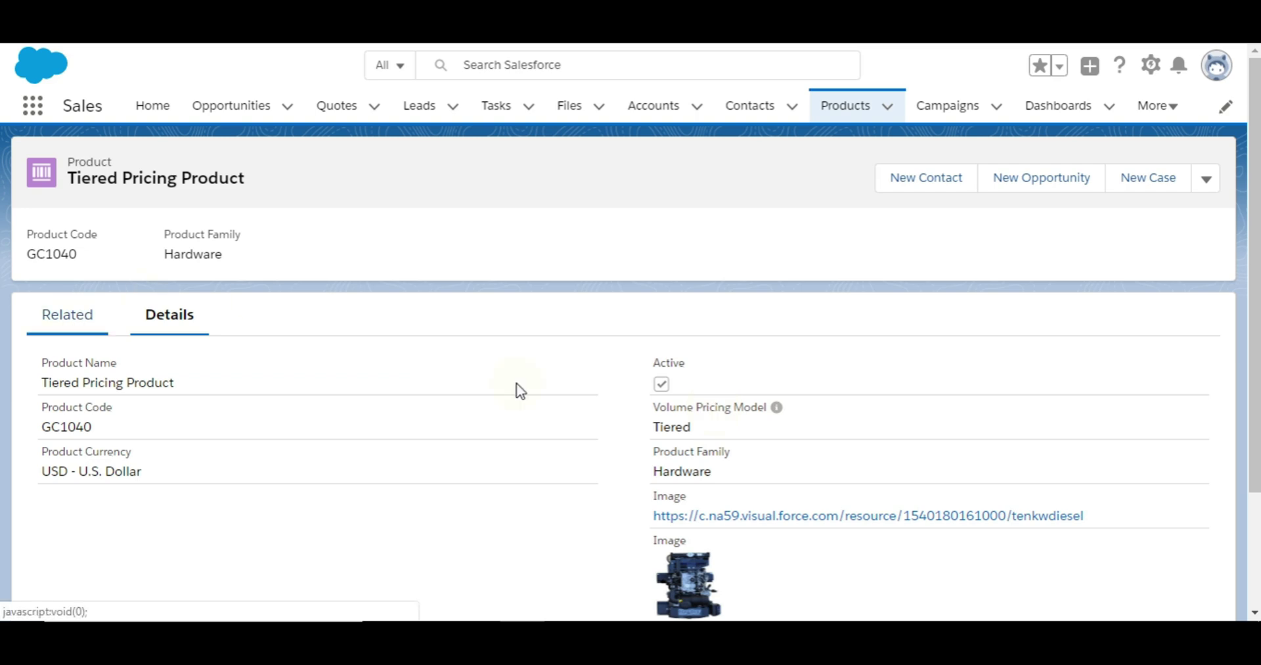
{"action": "scroll", "coordinate": [609, 502], "scroll_direction": "down", "scroll_amount": 3}
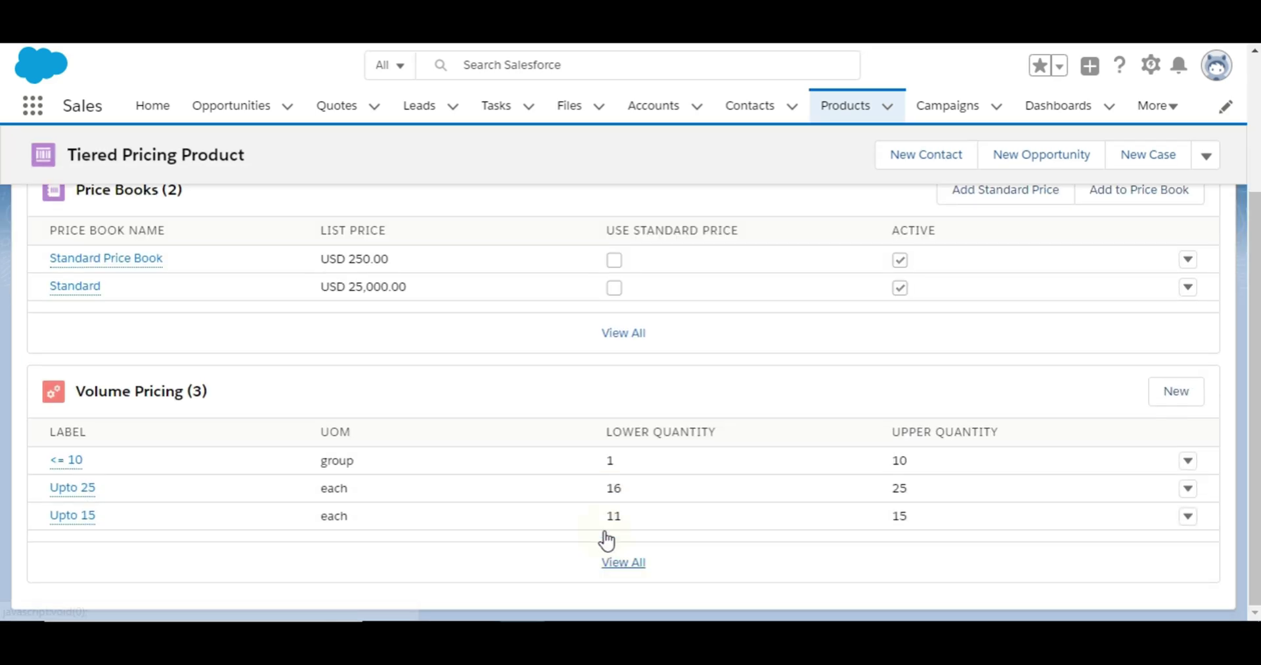
{"action": "left_click", "coordinate": [620, 559]}
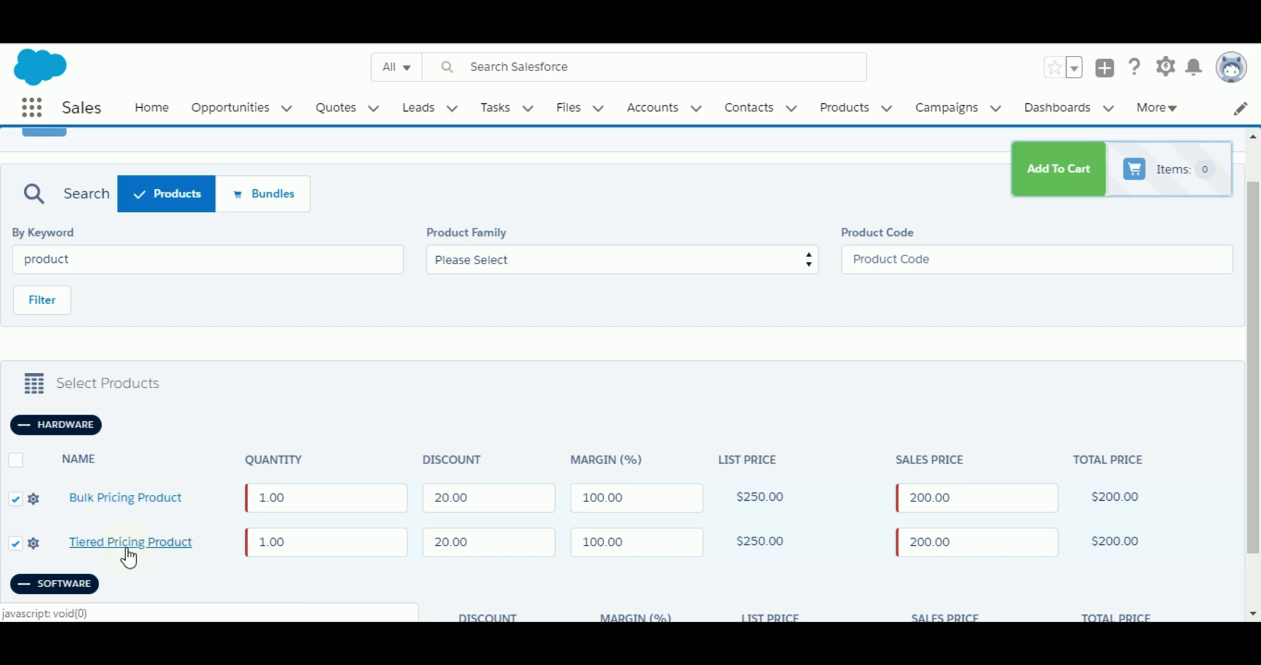
- Set the Bulk Pricing Product's quantity to 8 and review its bulk pricing breakdown
{"action": "left_click", "coordinate": [265, 498]}
{"action": "type", "text": "8"}
{"action": "key", "text": "Tab"}
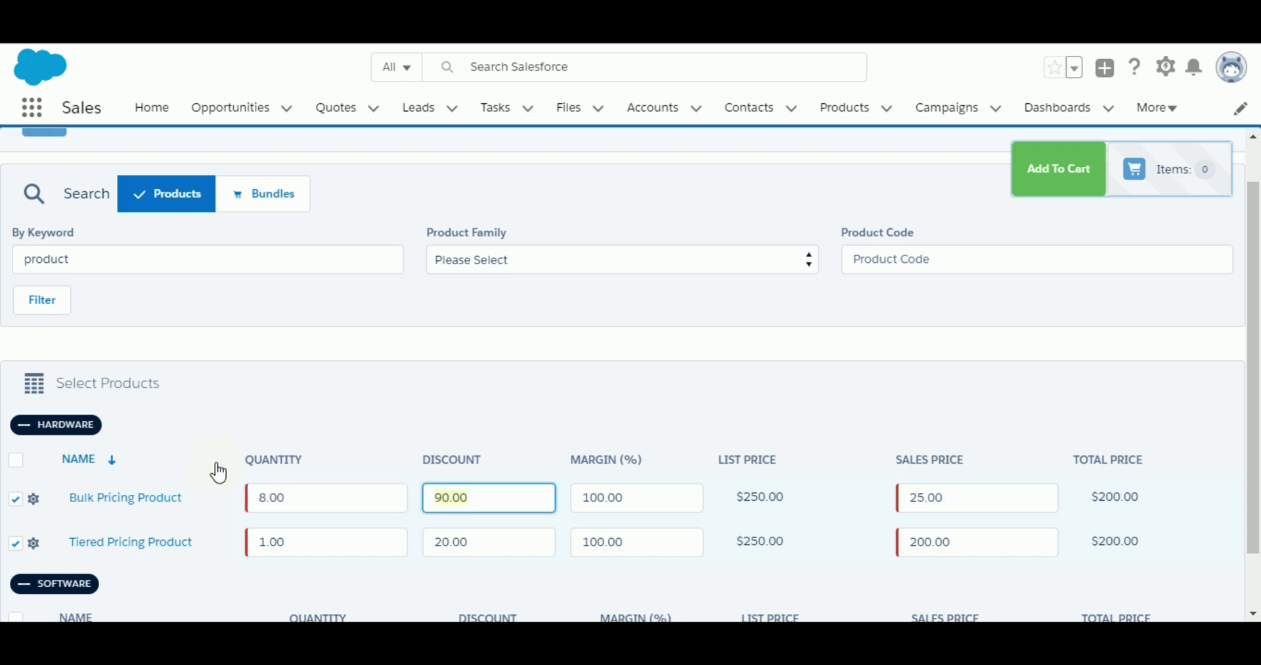
{"action": "left_click", "coordinate": [33, 499]}
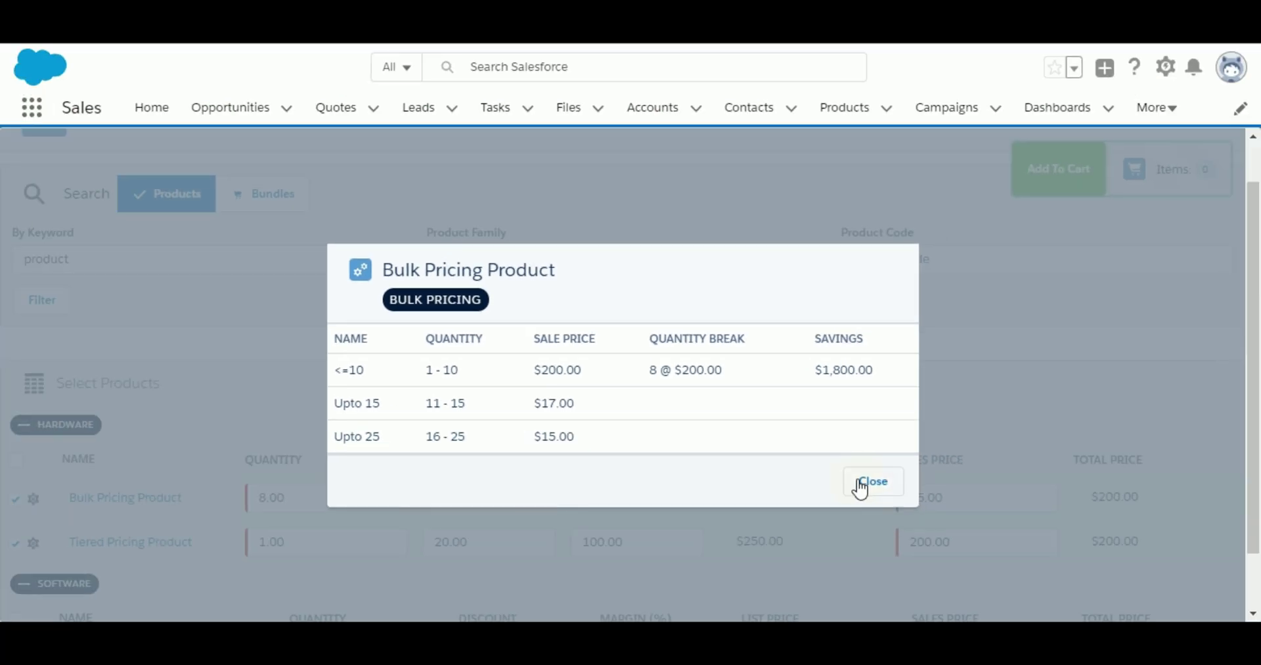
{"action": "left_click", "coordinate": [1104, 534]}
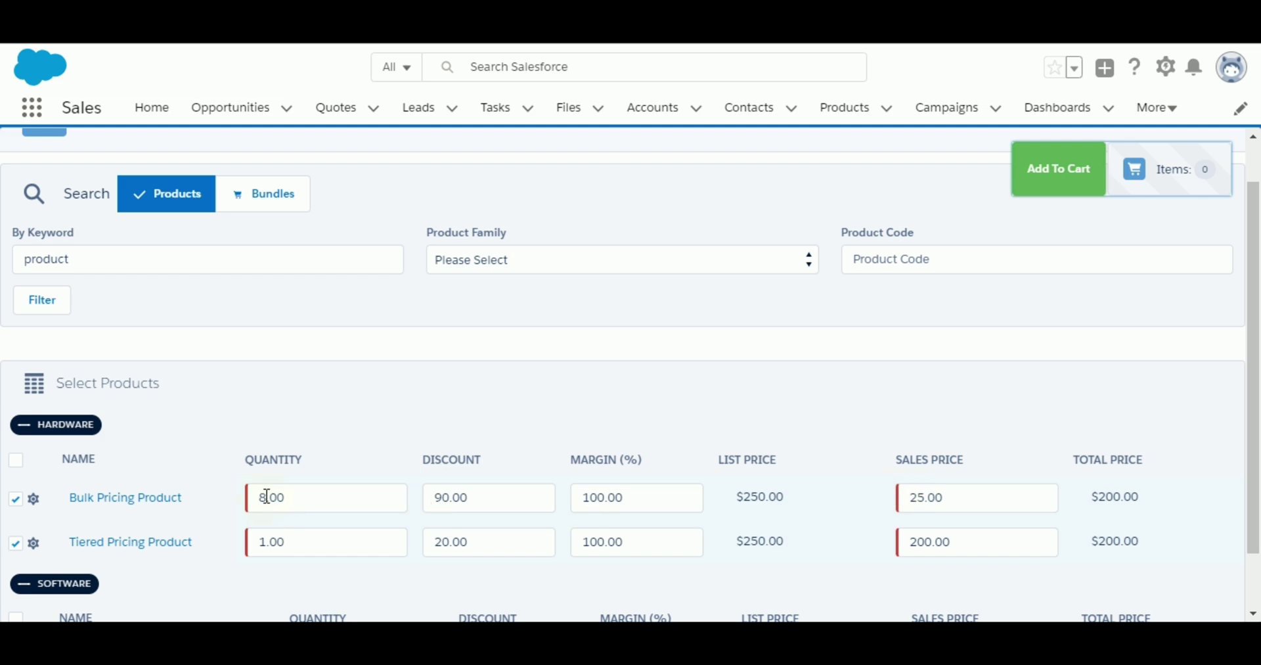
- Set the Bulk Pricing Product's quantity to 13 and check which quantity break and savings apply
{"action": "left_click_drag", "start_coordinate": [284, 498], "coordinate": [234, 502]}
{"action": "type", "text": "13"}
{"action": "key", "text": "Tab"}
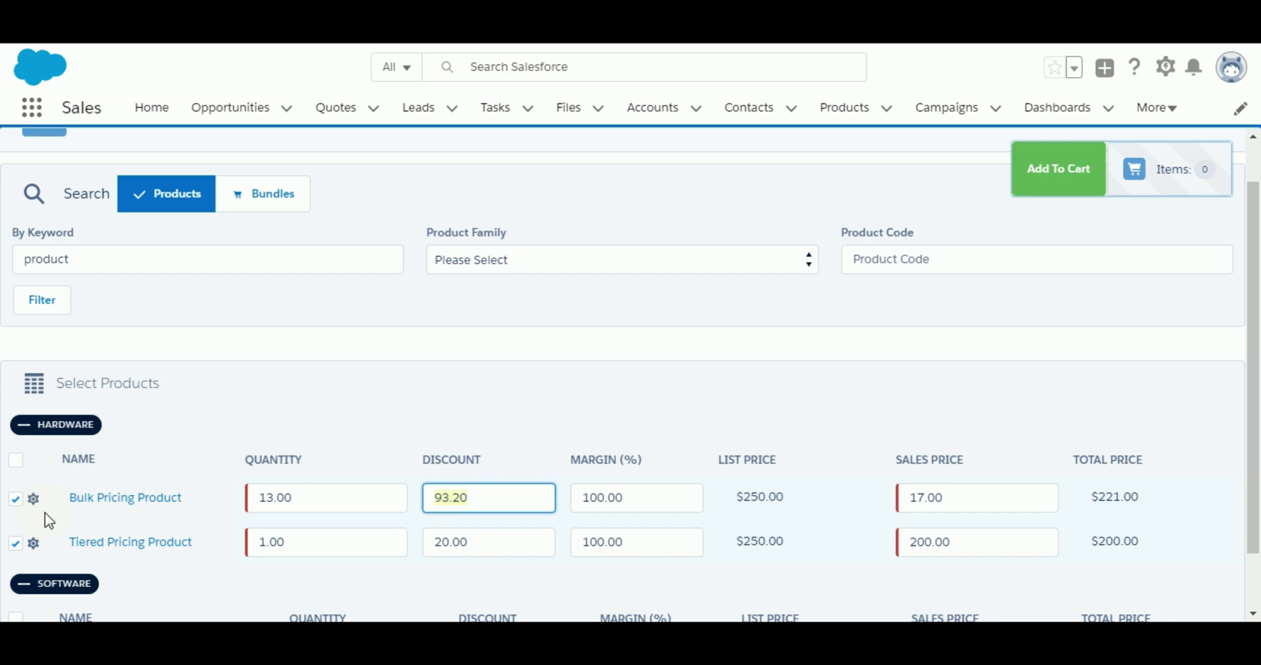
{"action": "left_click", "coordinate": [33, 500]}
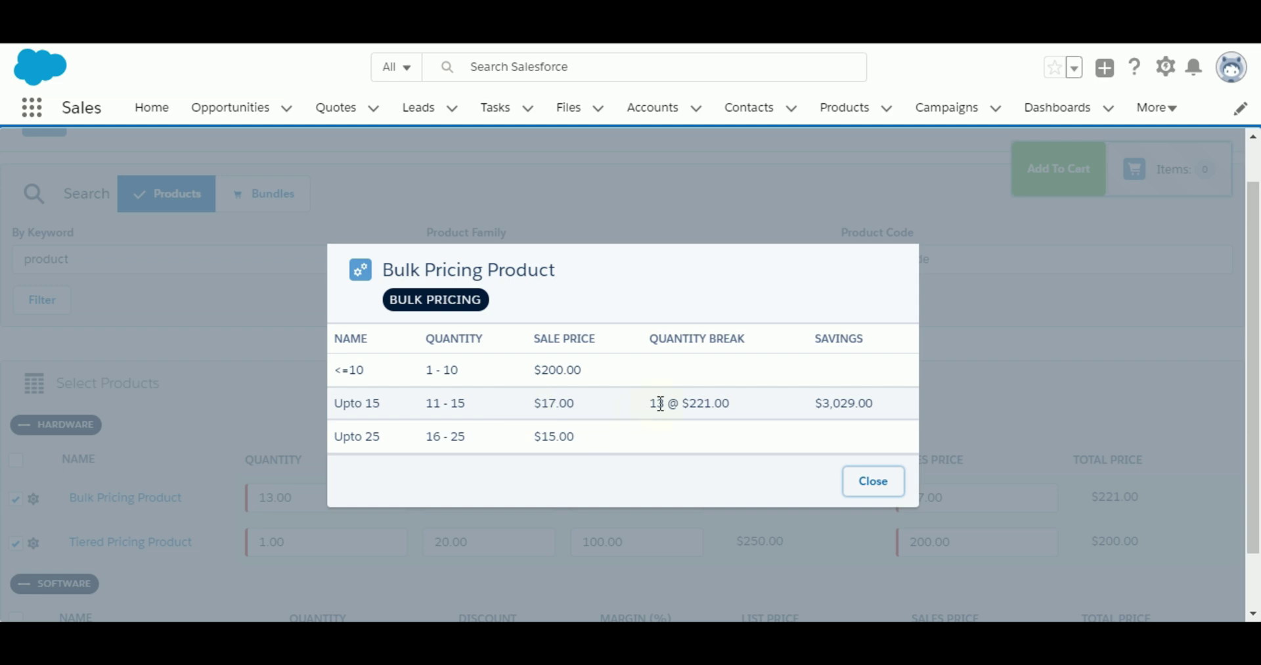
{"action": "left_click", "coordinate": [873, 481]}
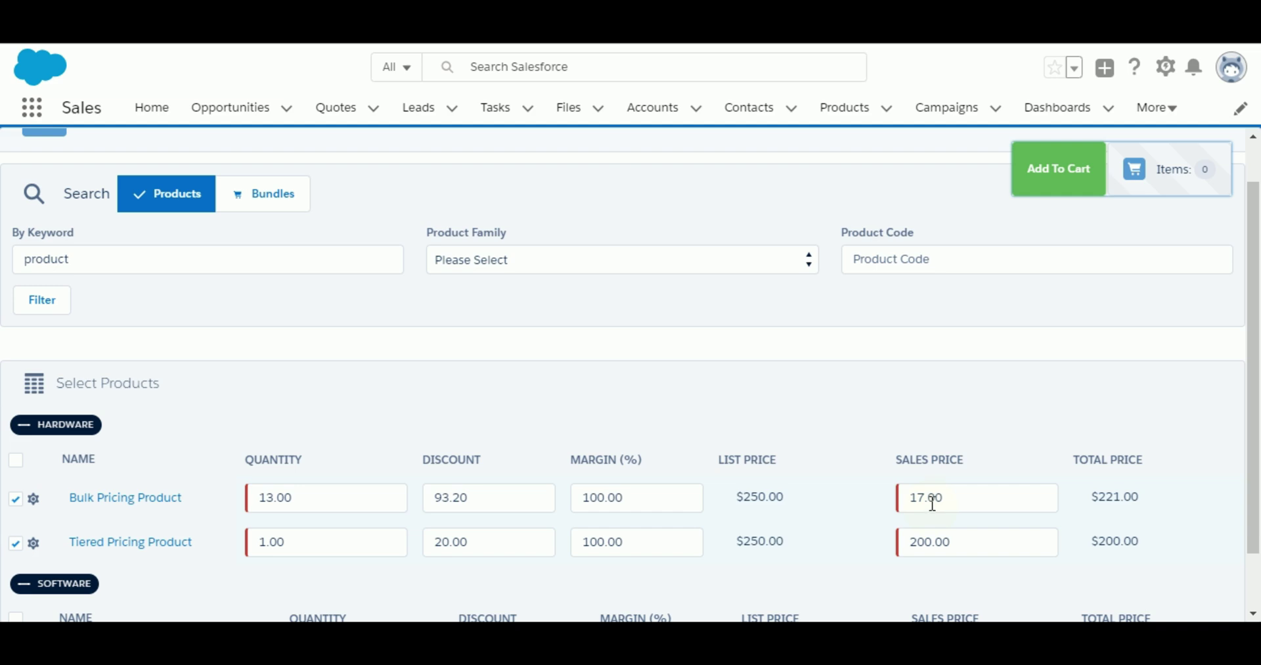
- Change the Bulk Pricing Product's quantity to 20 and inspect its bulk pricing breakdown
{"action": "left_click", "coordinate": [238, 500]}
{"action": "type", "text": "20"}
{"action": "key", "text": "Tab"}
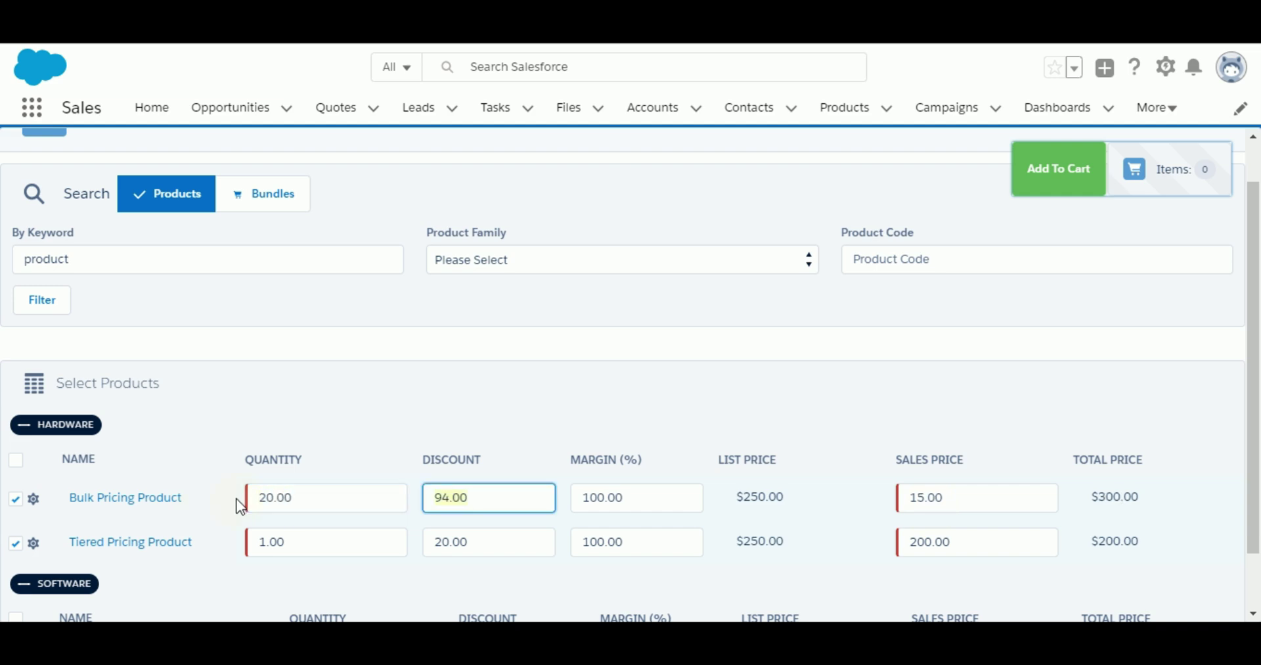
{"action": "left_click", "coordinate": [37, 498]}
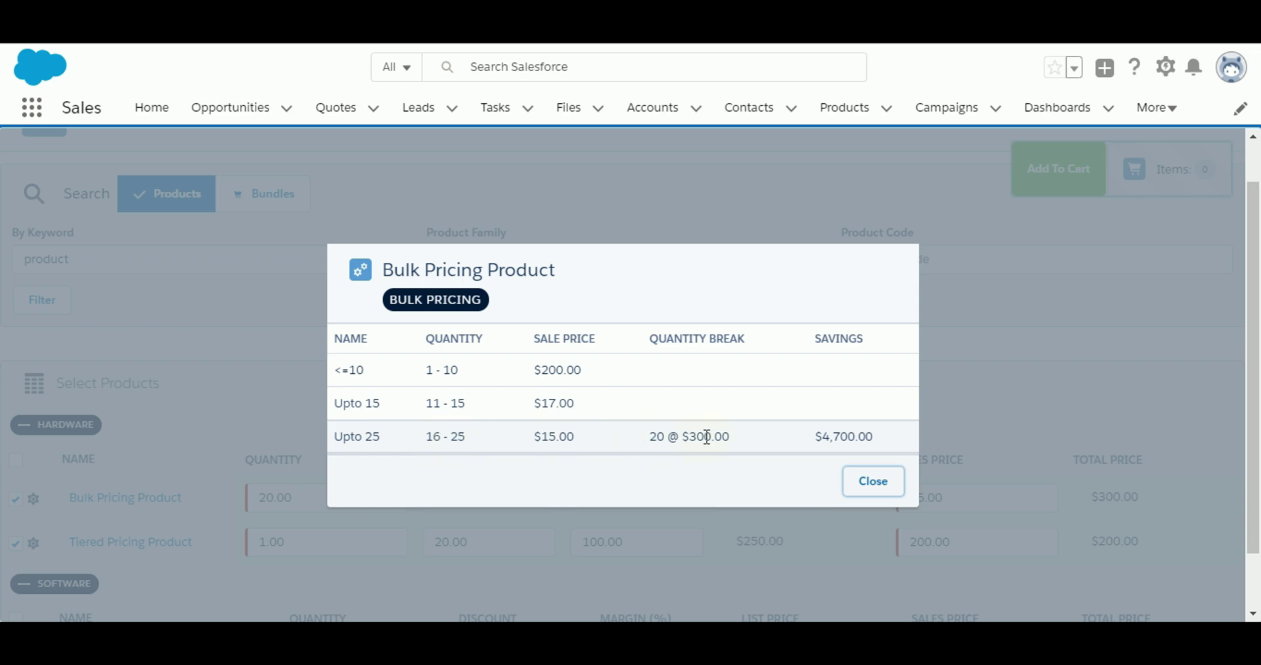
{"action": "left_click", "coordinate": [859, 487]}
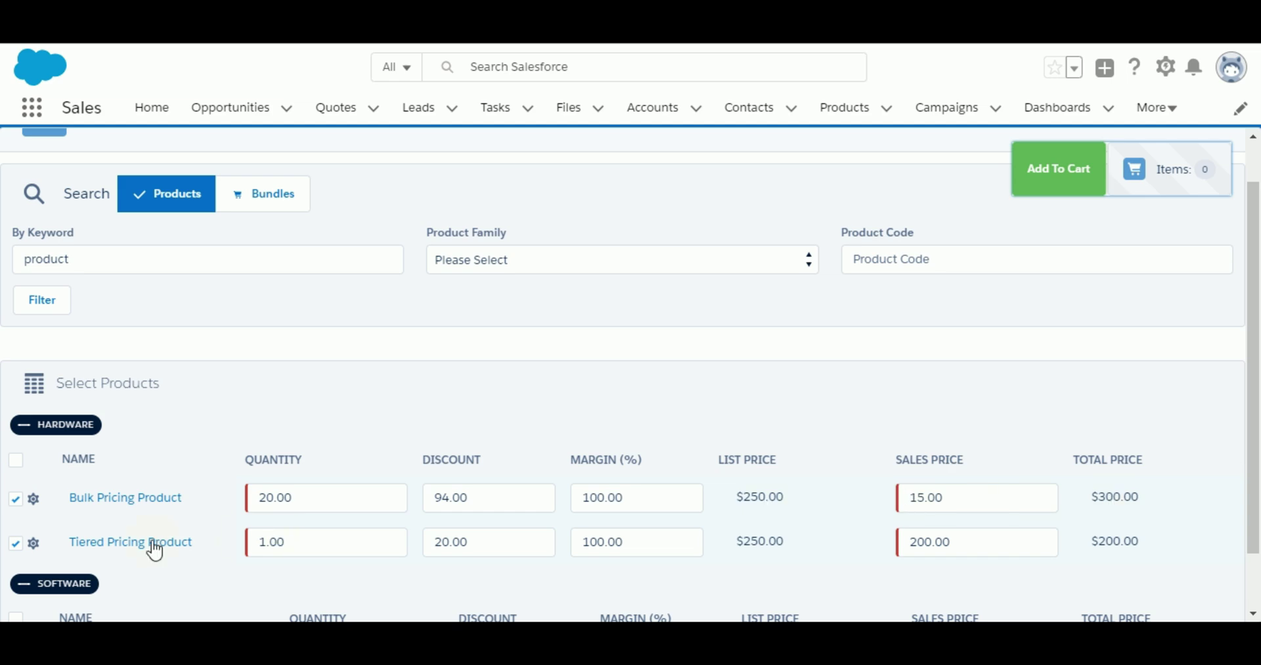
- Set the Tiered Pricing Product's quantity to 8
{"action": "left_click", "coordinate": [259, 551]}
{"action": "type", "text": "8"}
{"action": "key", "text": "Tab"}
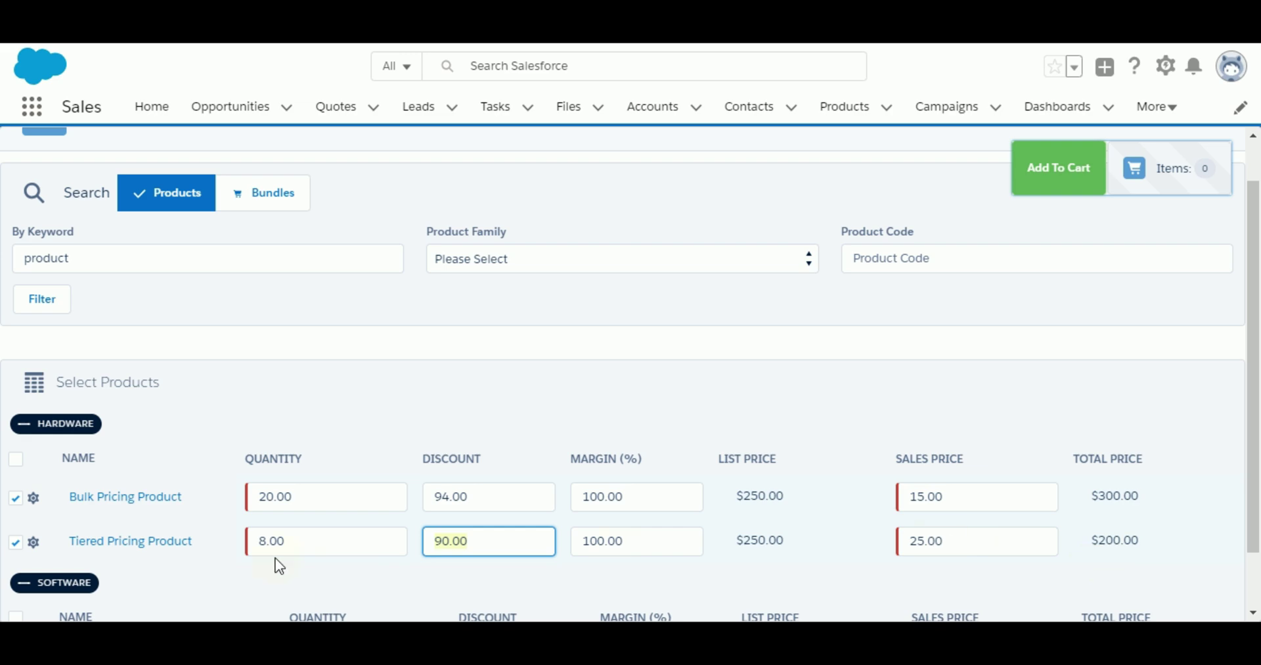
- Set the Tiered Pricing Product's quantity to 13 and review how its tiered pricing splits across the quantity ranges
{"action": "left_click", "coordinate": [273, 540]}
{"action": "type", "text": "13"}
{"action": "key", "text": "Tab"}
{"action": "left_click", "coordinate": [34, 542]}
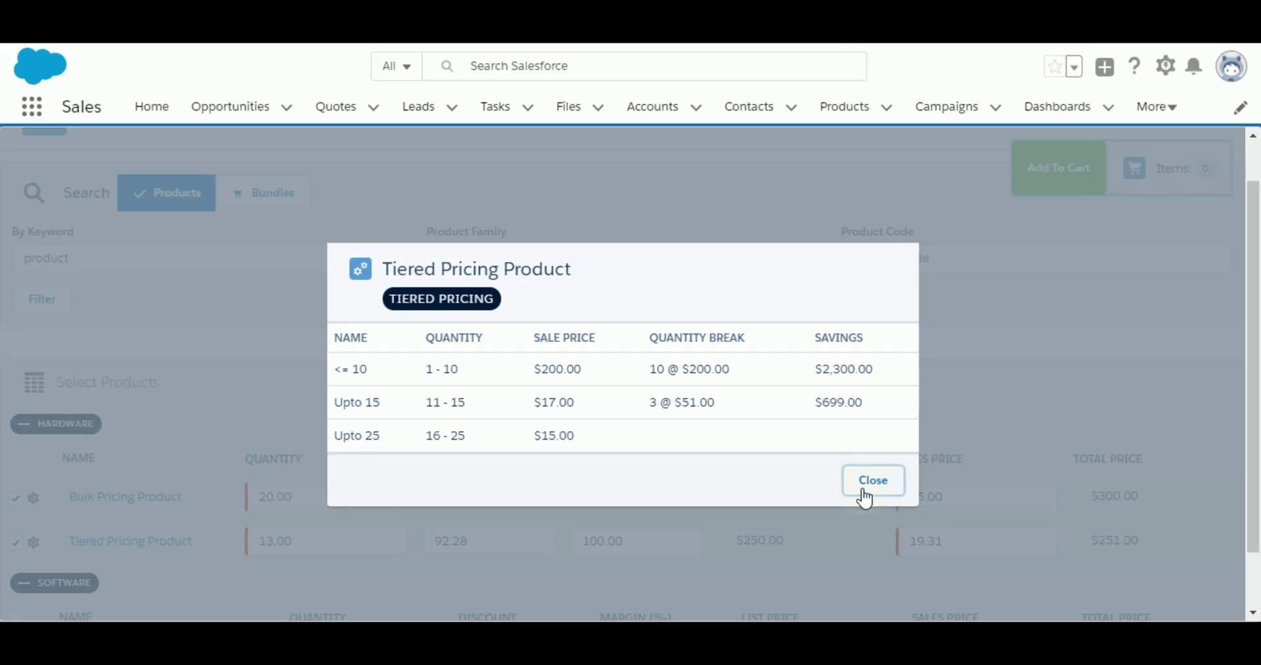
{"action": "left_click", "coordinate": [864, 493]}
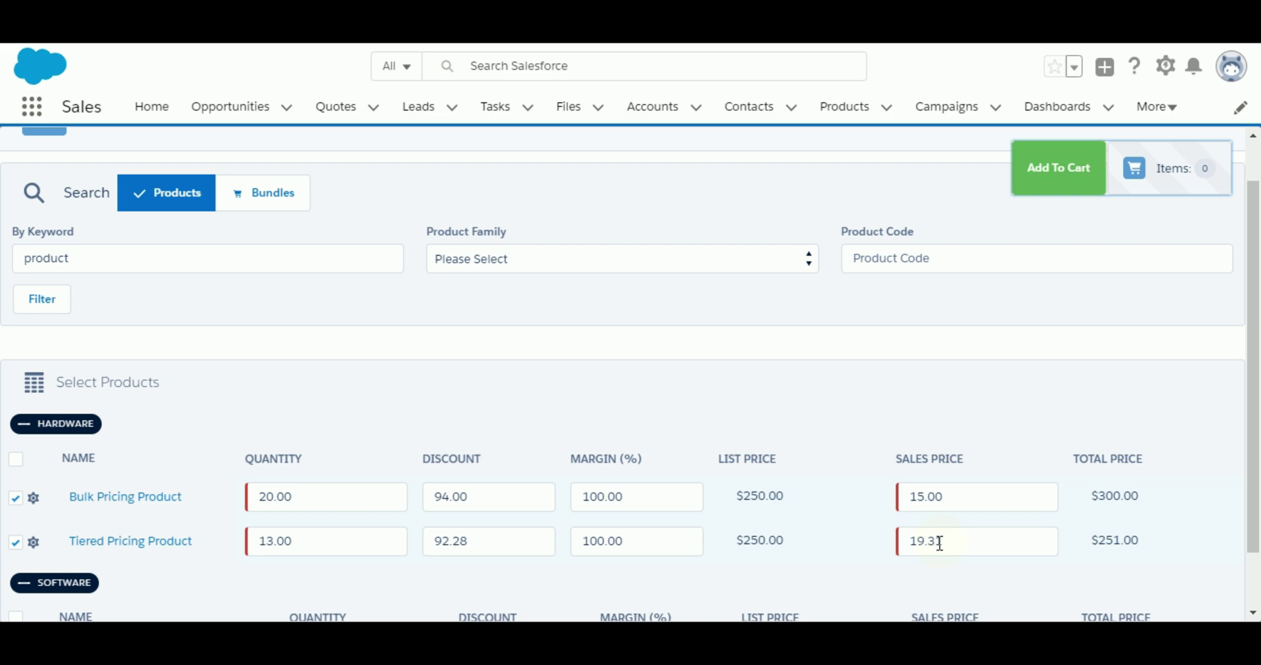
- Change the Tiered Pricing Product's quantity to 20 and inspect its tiered pricing breakdown
{"action": "left_click_drag", "start_coordinate": [290, 542], "coordinate": [249, 544]}
{"action": "type", "text": "20"}
{"action": "key", "text": "Tab"}
{"action": "left_click", "coordinate": [33, 542]}
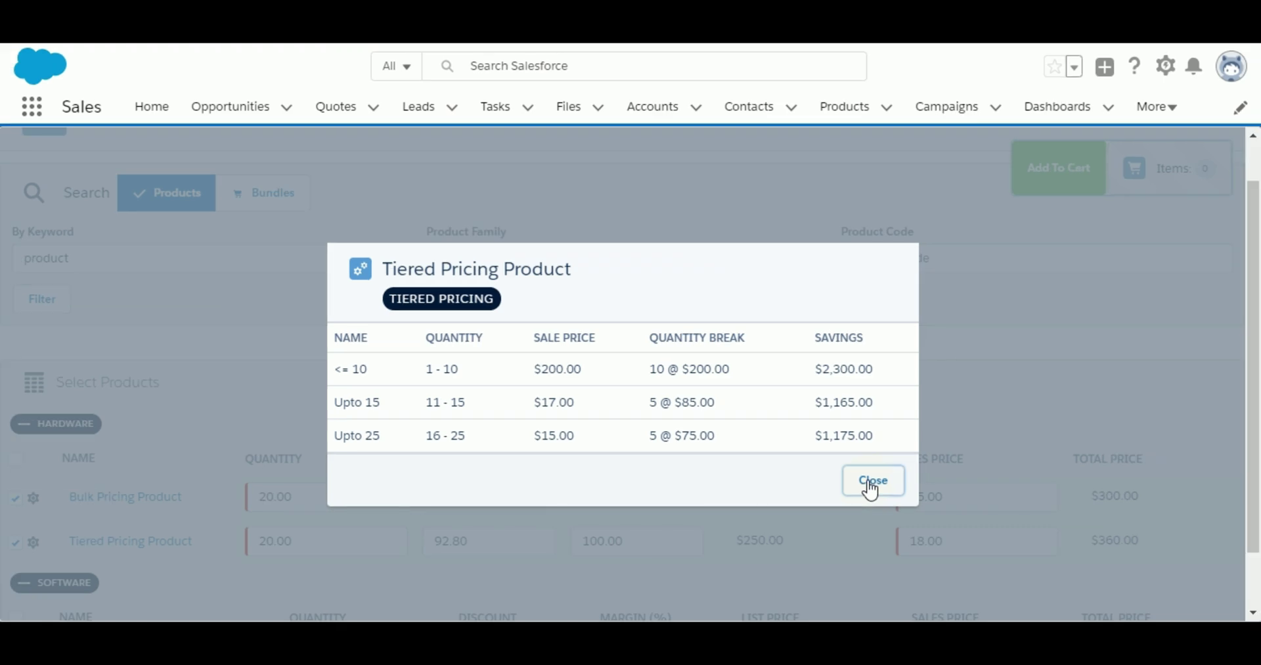
{"action": "left_click", "coordinate": [1131, 544]}
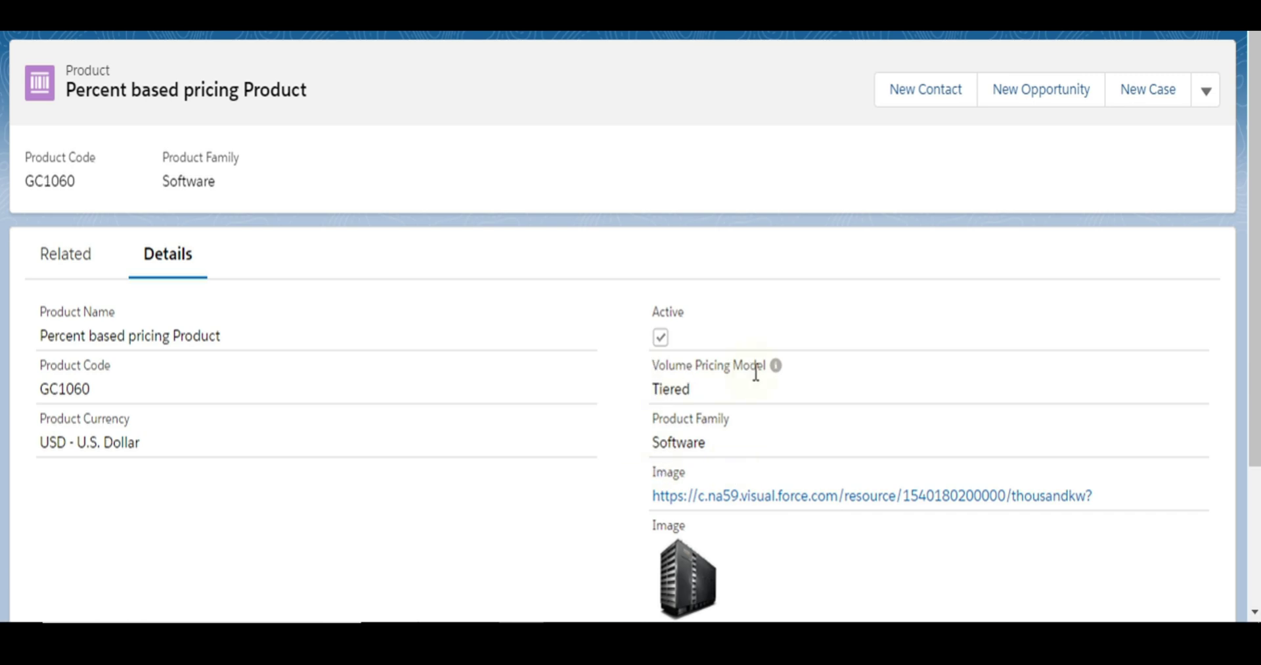
- Look through the Percent based pricing Product's related price books and volume pricing
{"action": "left_click", "coordinate": [56, 260]}
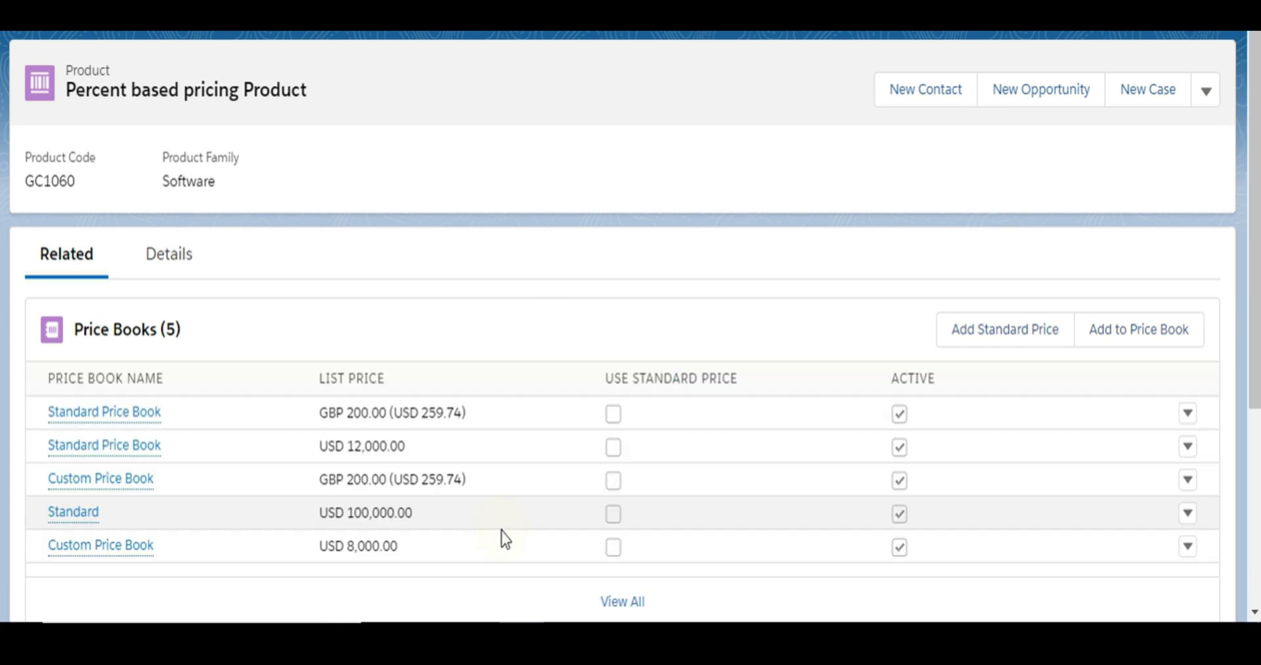
{"action": "scroll", "coordinate": [502, 531], "scroll_direction": "down", "scroll_amount": 5}
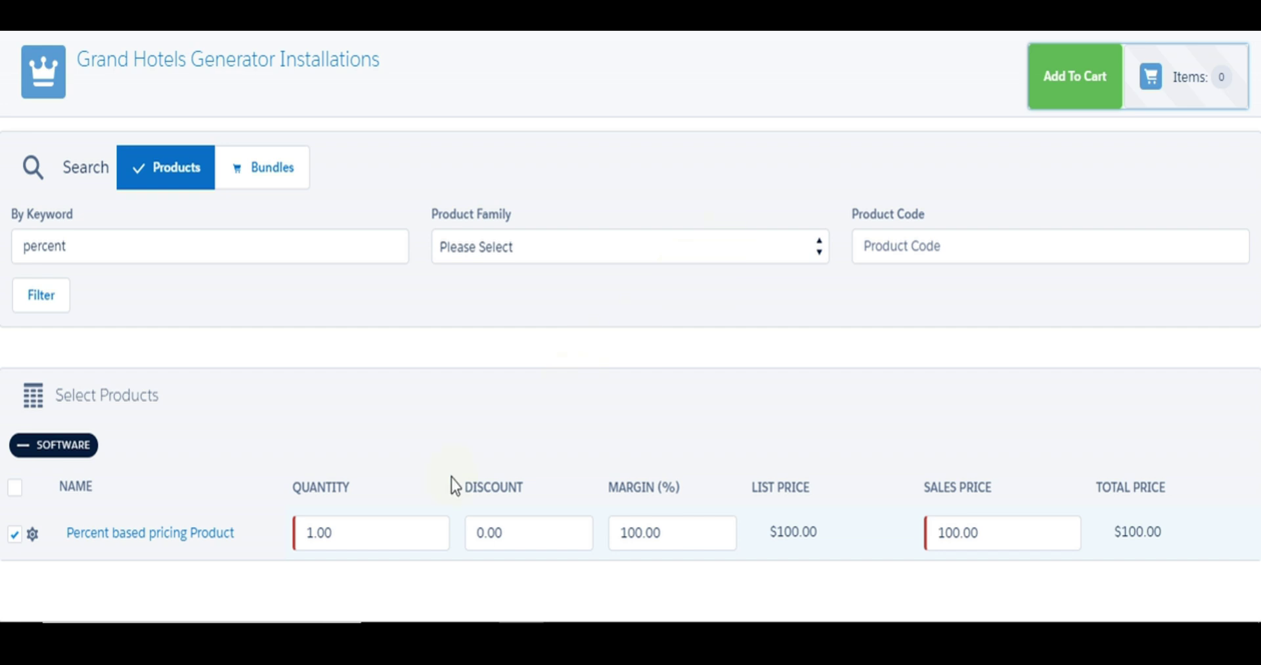
- Set the Percent based pricing Product's quantity to 25 and review its tiered pricing breakdown
{"action": "left_click", "coordinate": [299, 532]}
{"action": "type", "text": "25"}
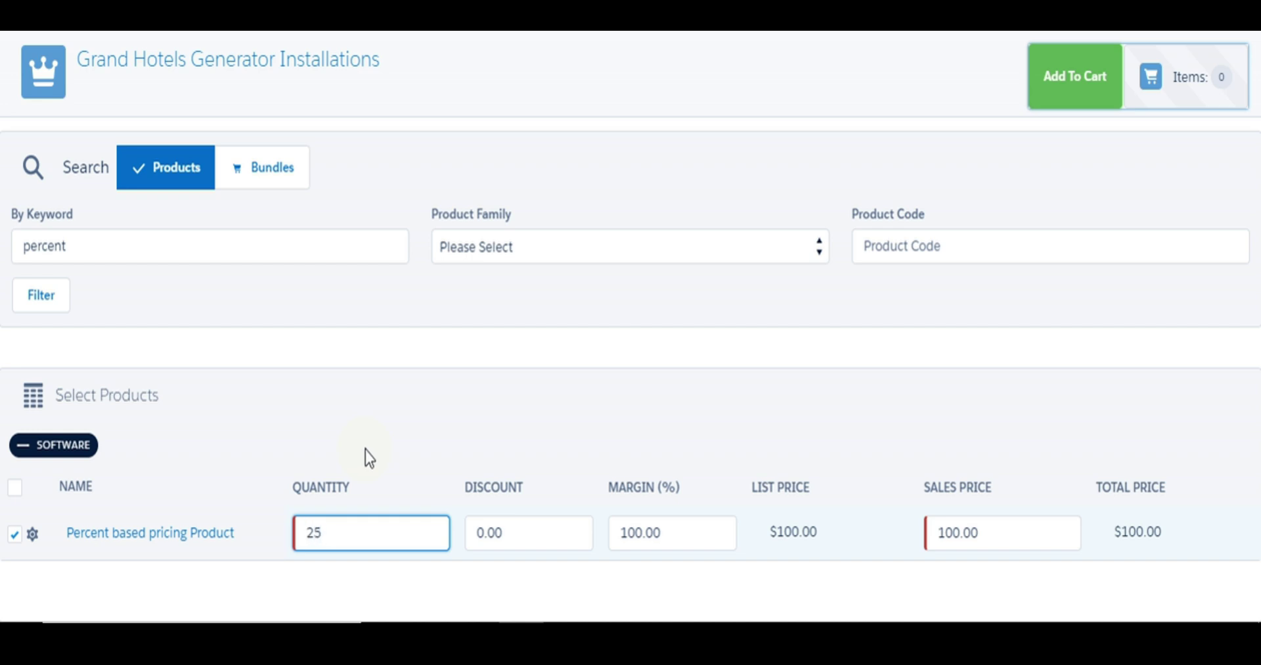
{"action": "key", "text": "Tab"}
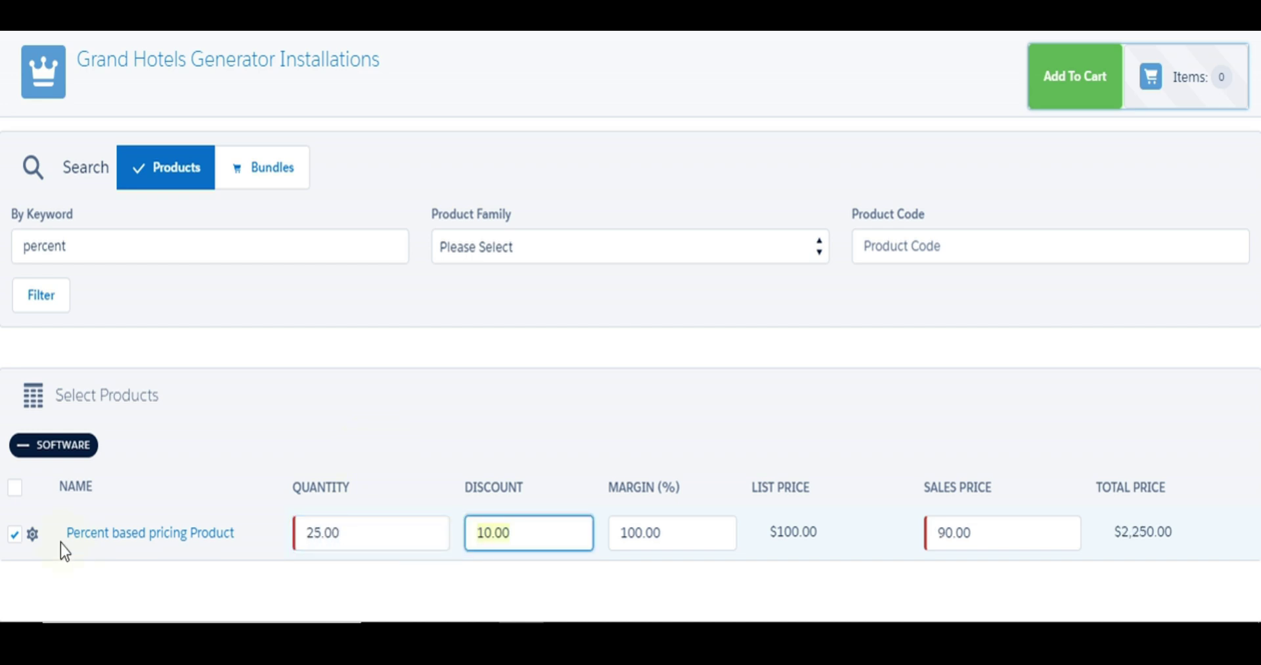
{"action": "left_click", "coordinate": [33, 534]}
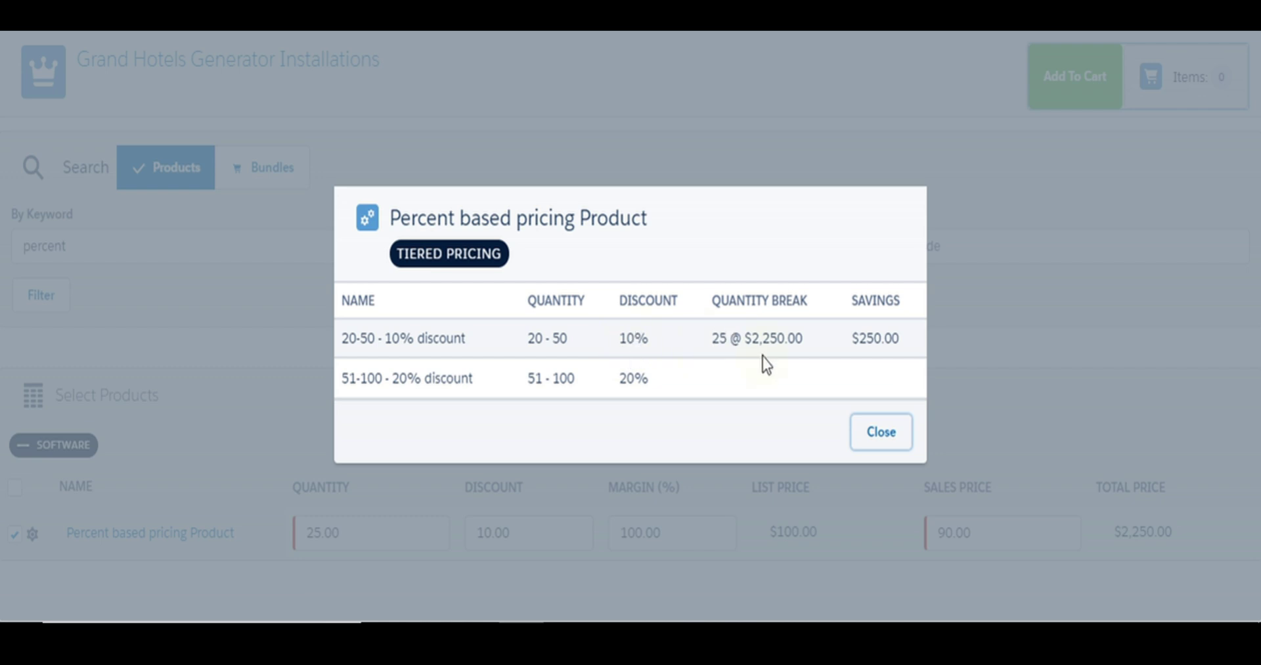
{"action": "left_click", "coordinate": [878, 433]}
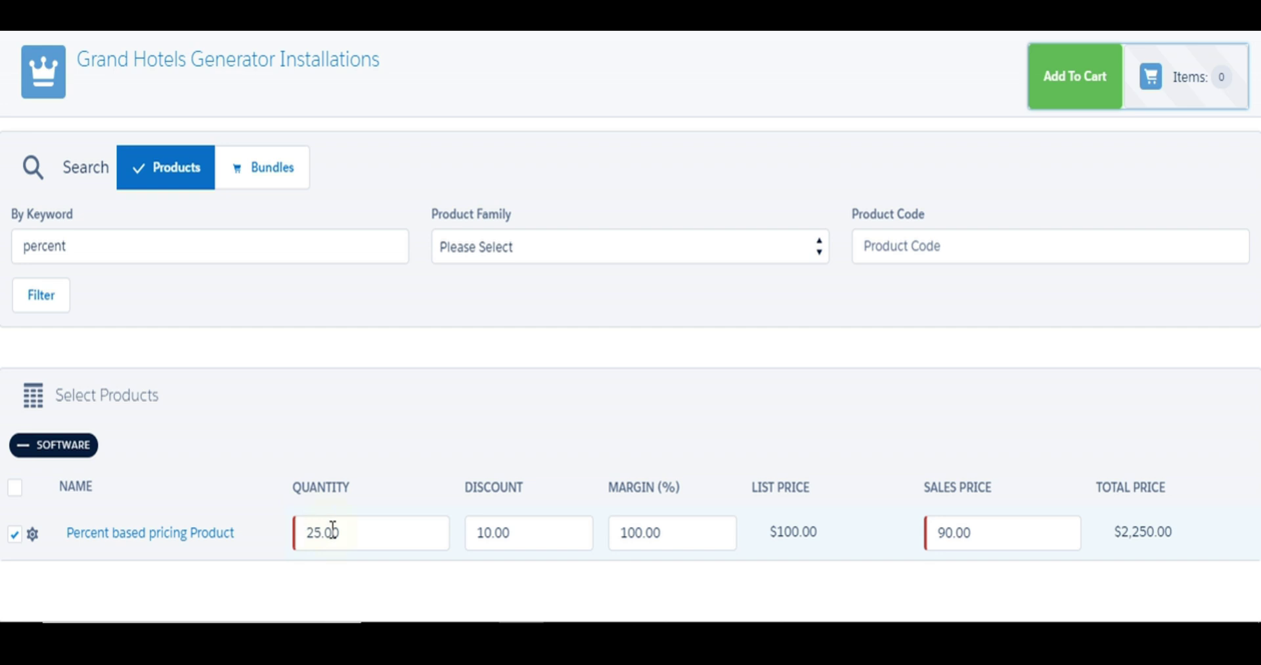
- Change the Percent based pricing Product's quantity to 60 and inspect how its tiered discounts split across the quantity ranges
{"action": "left_click", "coordinate": [307, 530]}
{"action": "type", "text": "60"}
{"action": "key", "text": "Tab"}
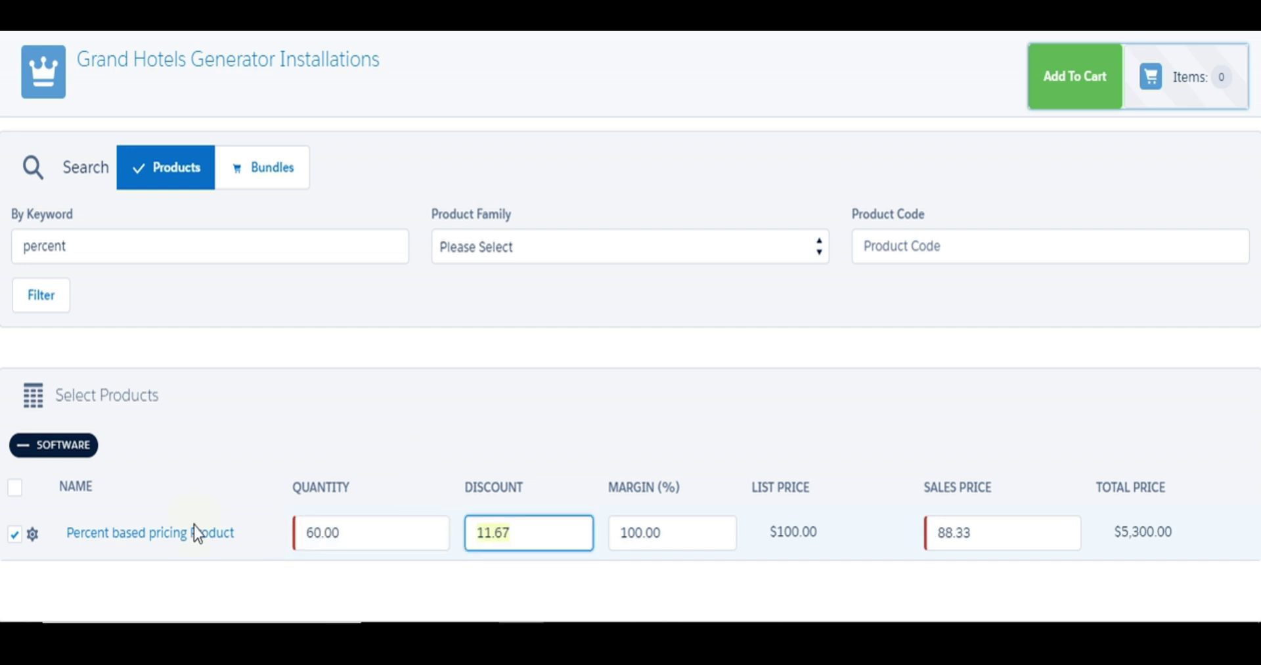
{"action": "left_click", "coordinate": [33, 534]}
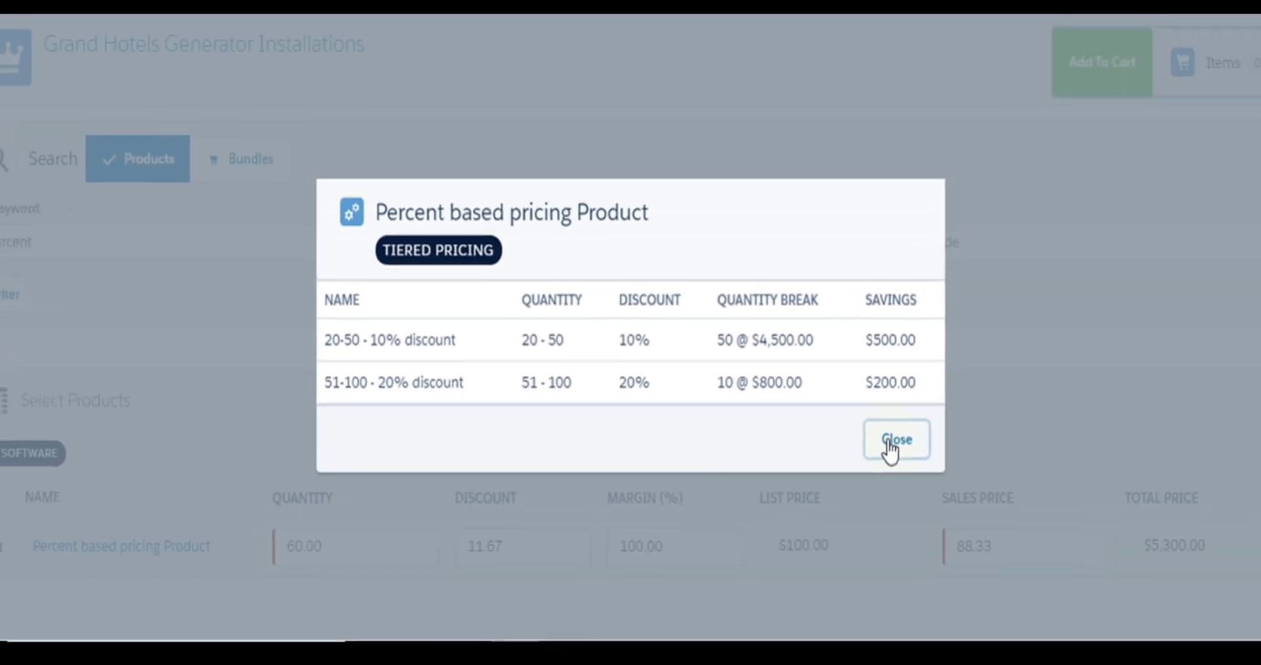
{"action": "left_click", "coordinate": [1123, 562]}
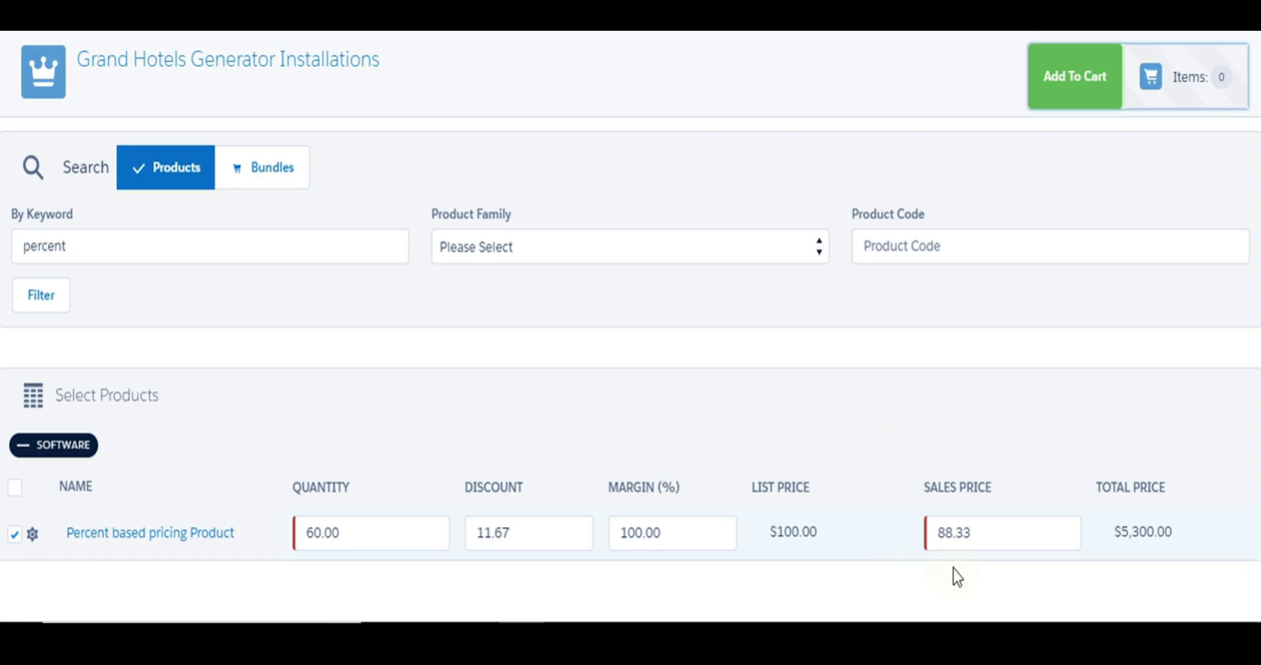